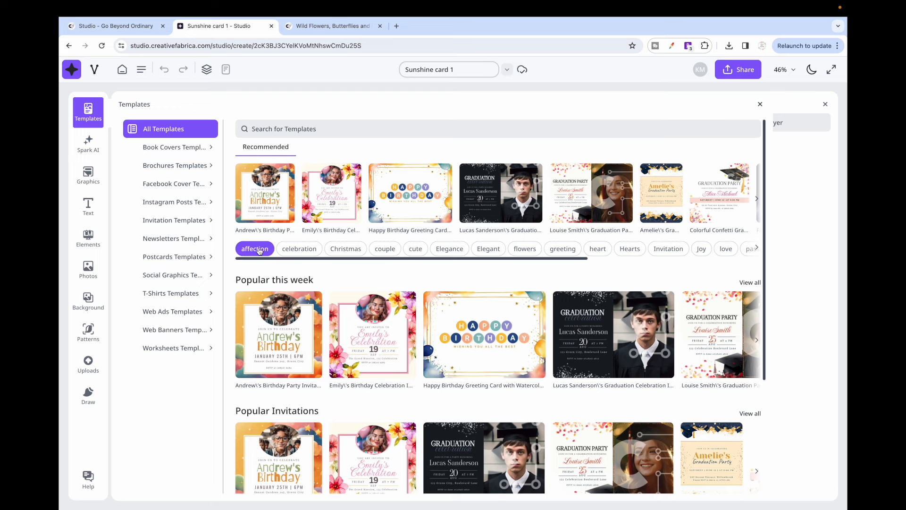
- Filter the templates by the Christmas tag and the cute tag, and look through the popular designs for each
click(348, 250)
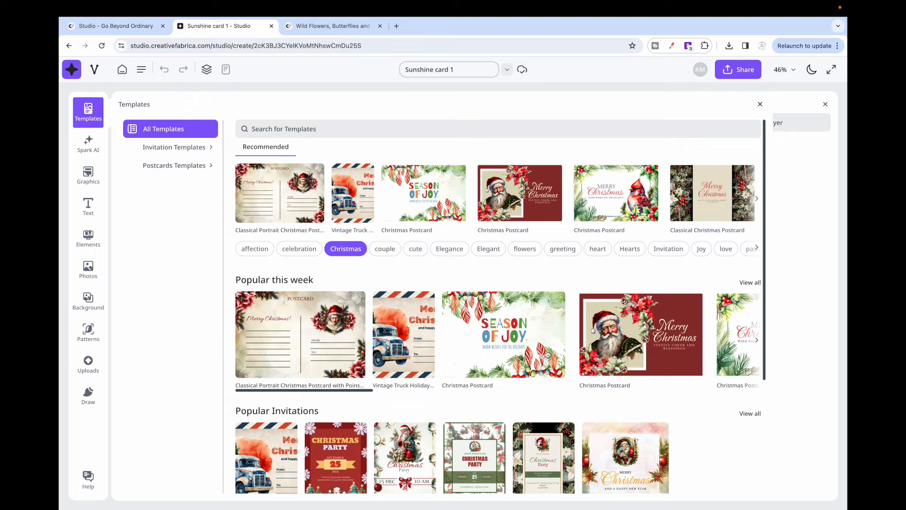
scroll(547, 354, right, 8)
scroll(545, 354, right, 10)
scroll(547, 354, right, 3)
click(415, 249)
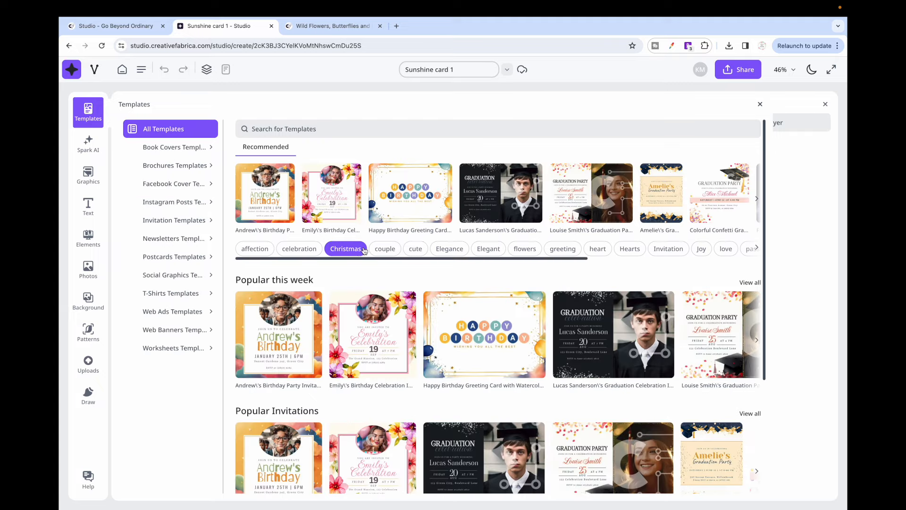
scroll(506, 326, right, 8)
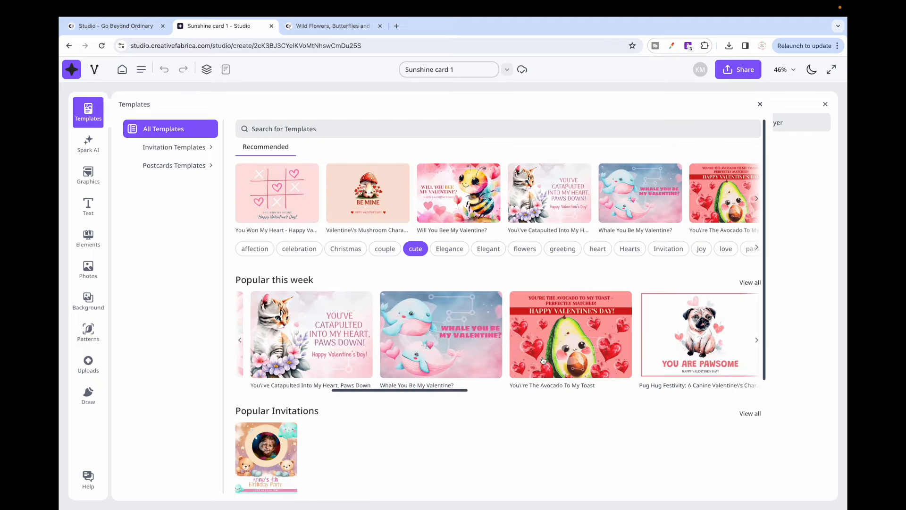
click(413, 249)
- Search the templates for "birthday" and load the Dreamy Cloud and Teddy Bear Themed Birthday Invite into the current design
click(276, 132)
text(birthday)
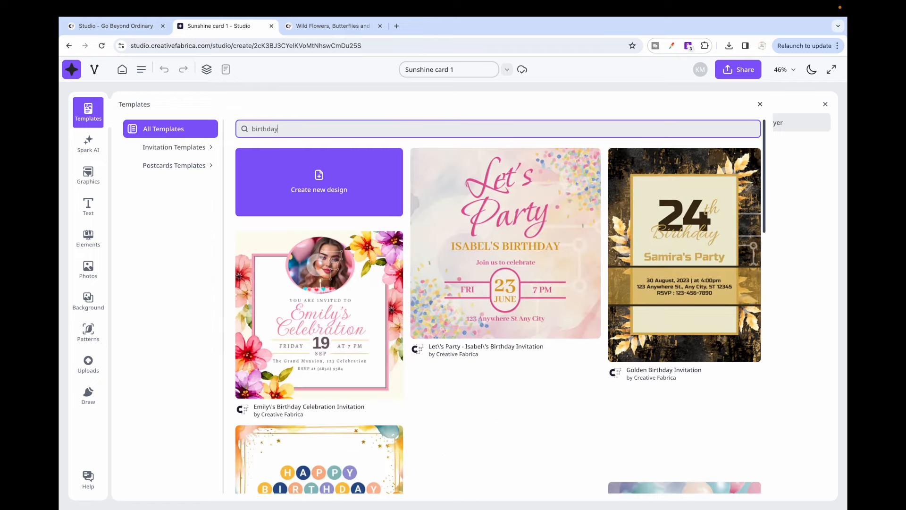
scroll(507, 365, down, 10)
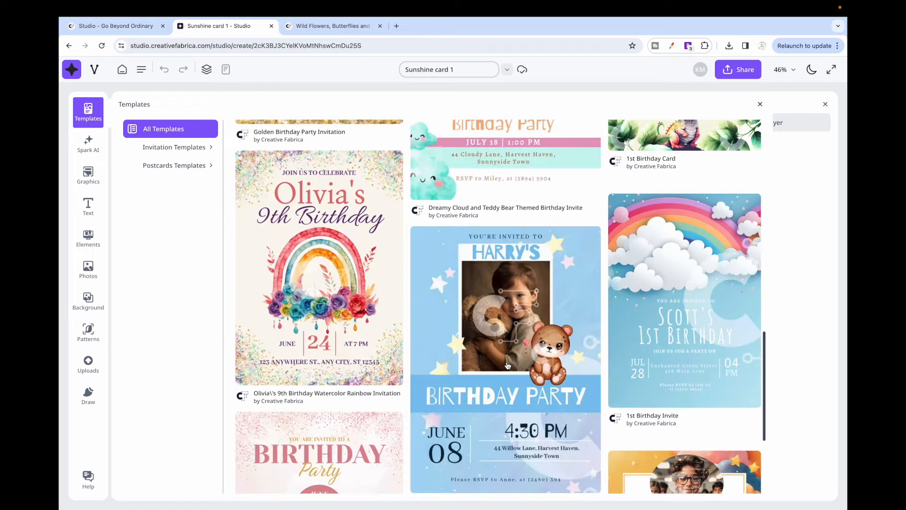
scroll(508, 354, up, 5)
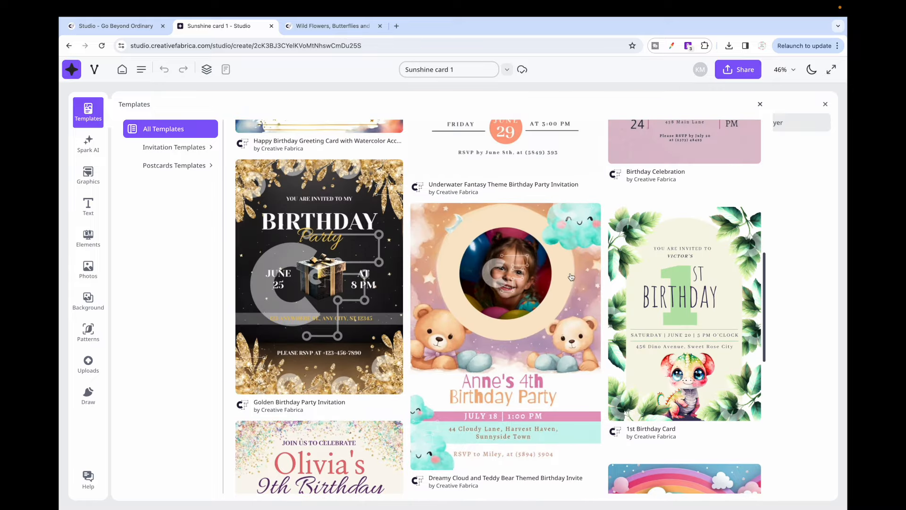
click(509, 342)
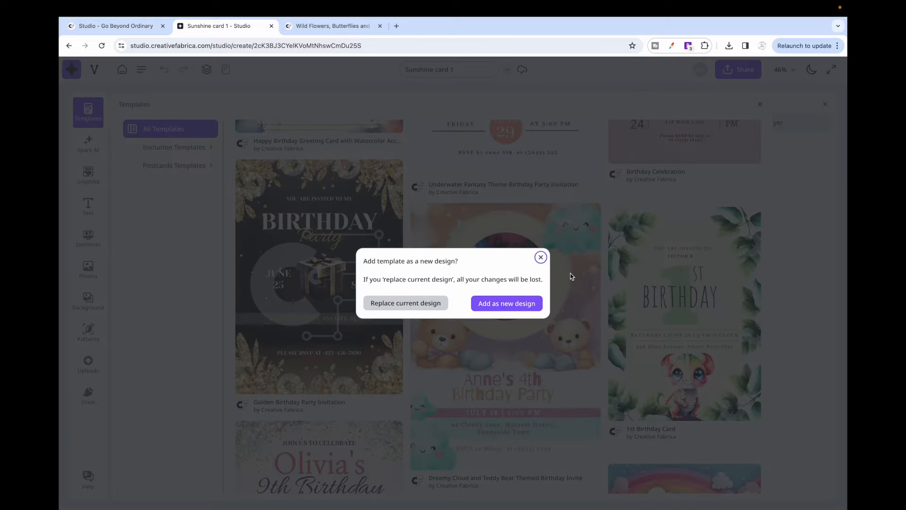
click(489, 311)
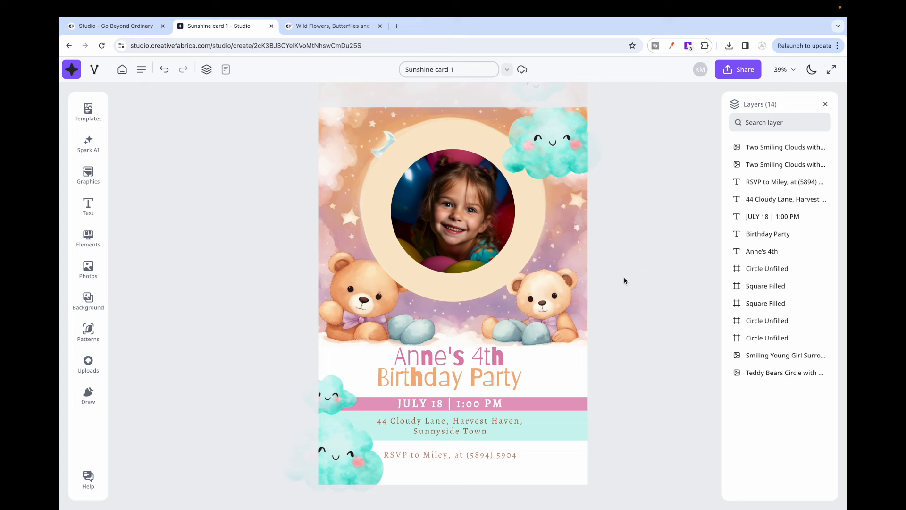
- Examine the text settings of the invitation's name heading, select its first word for editing, and deselect it
click(427, 358)
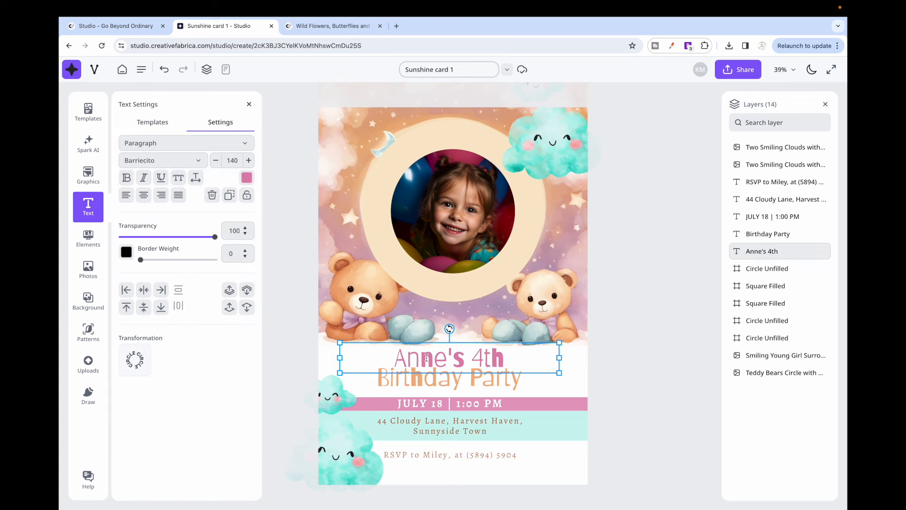
double_click(426, 358)
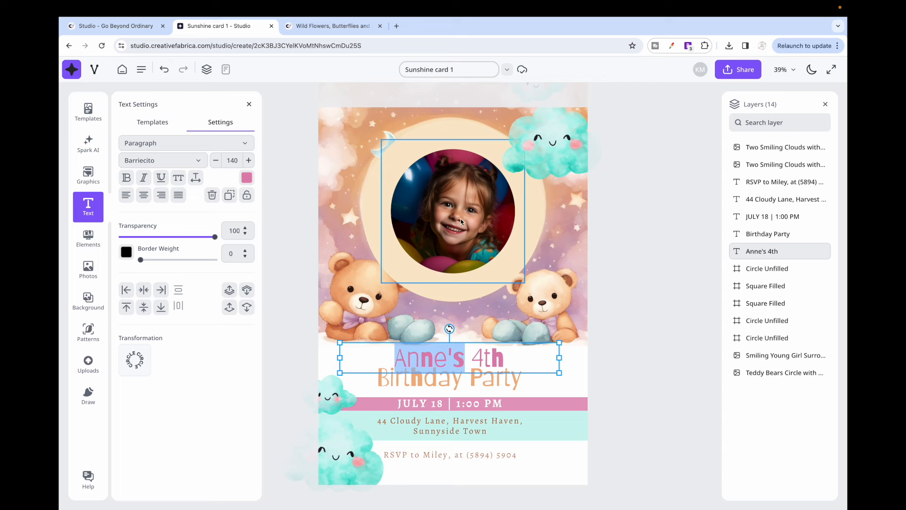
click(638, 216)
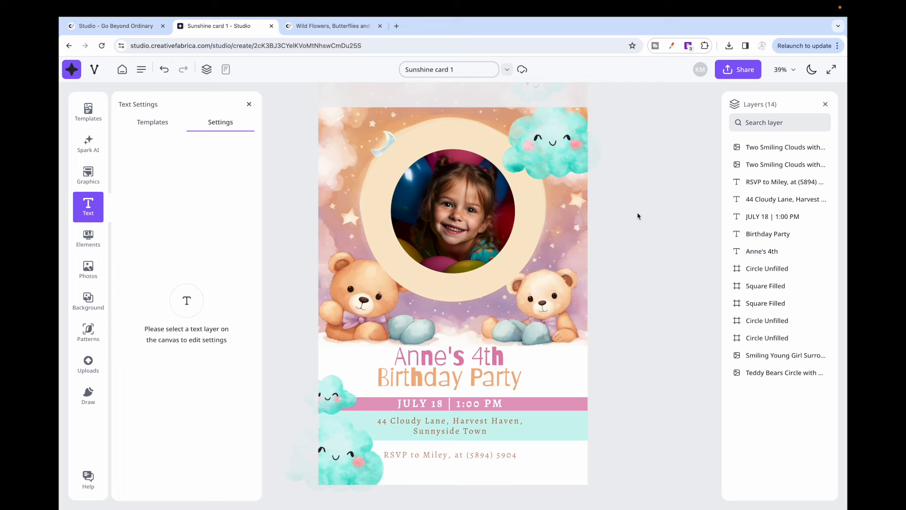
- View Spark AI's image creator with its style choices and highlight the whole existing prompt
click(92, 155)
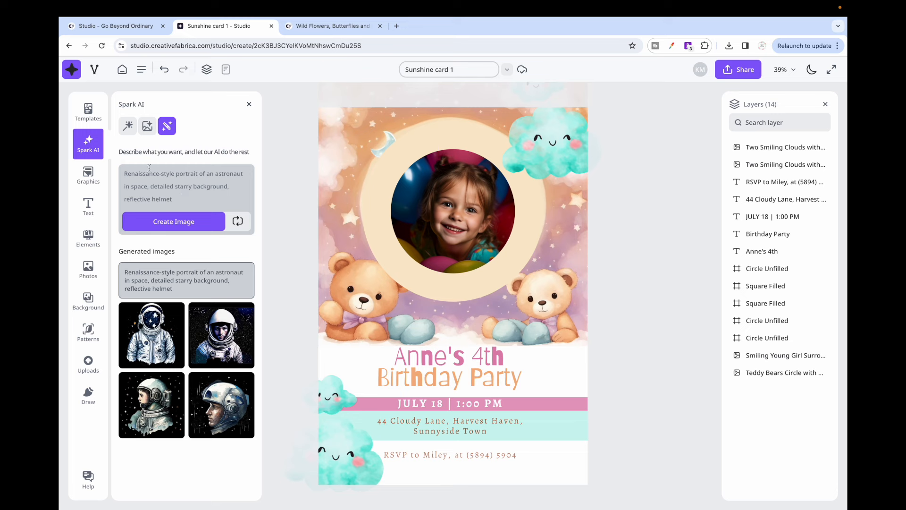
click(148, 128)
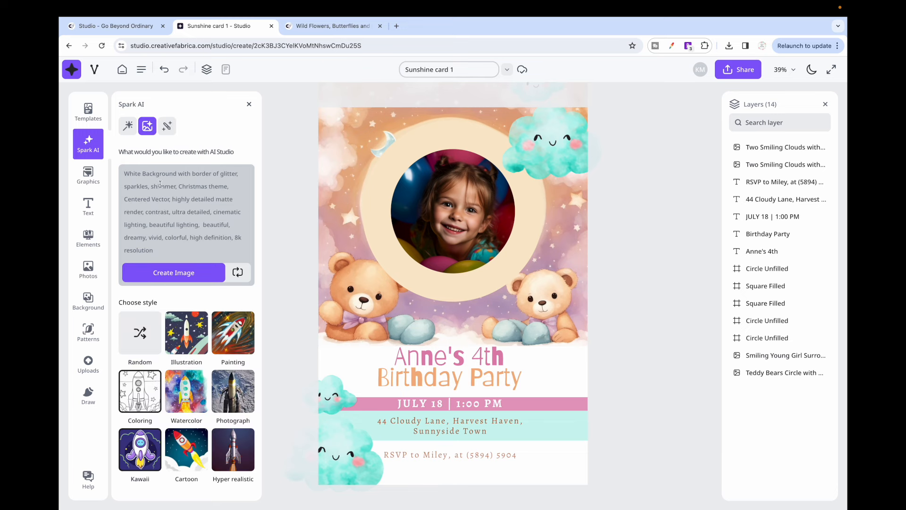
triple_click(175, 223)
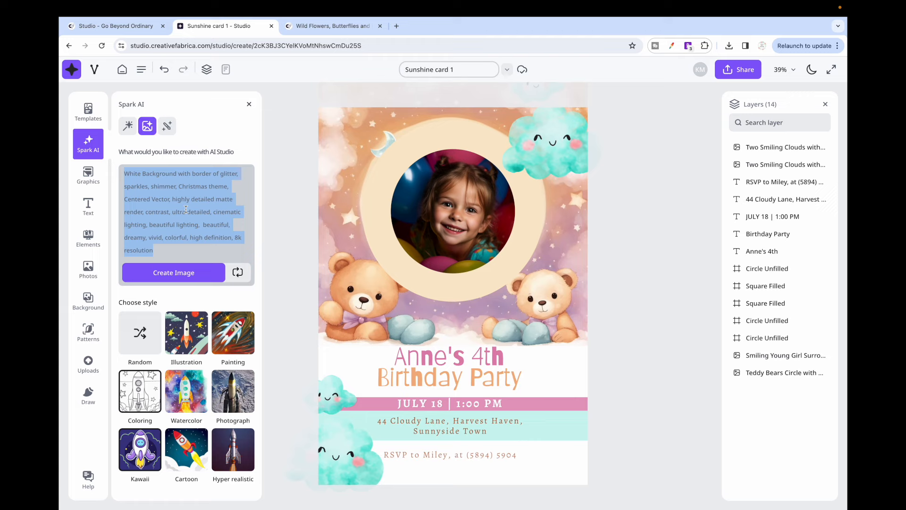
- Browse the graphics library and return to its search field
click(88, 175)
scroll(177, 391, down, 5)
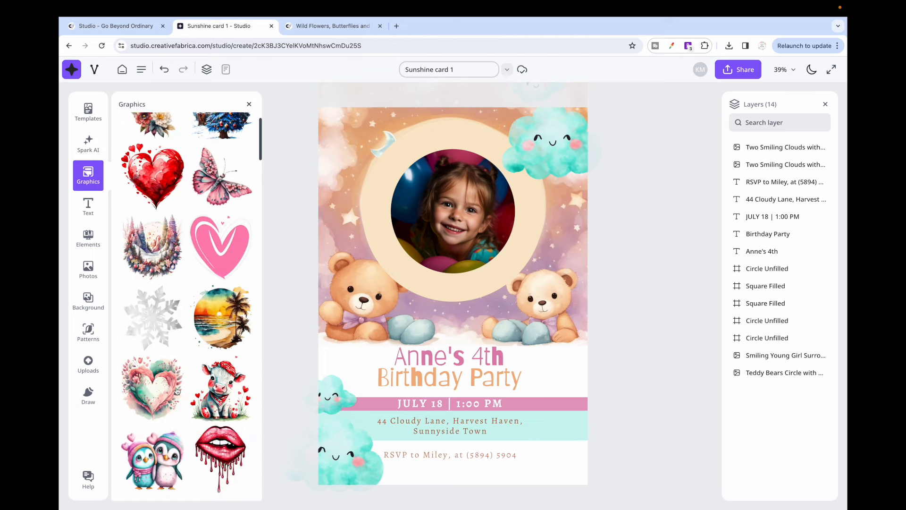
scroll(177, 391, down, 8)
scroll(177, 391, up, 15)
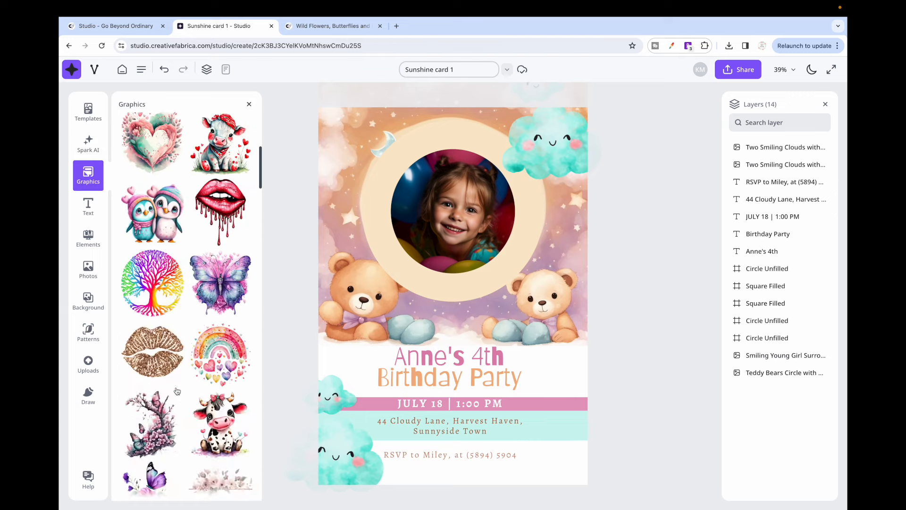
click(187, 123)
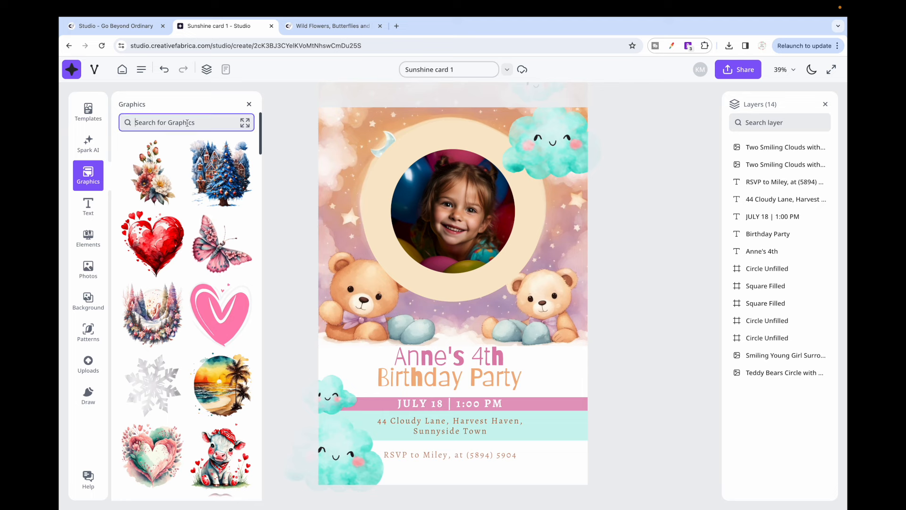
- Look over the available text templates, element categories and stock photos
click(89, 206)
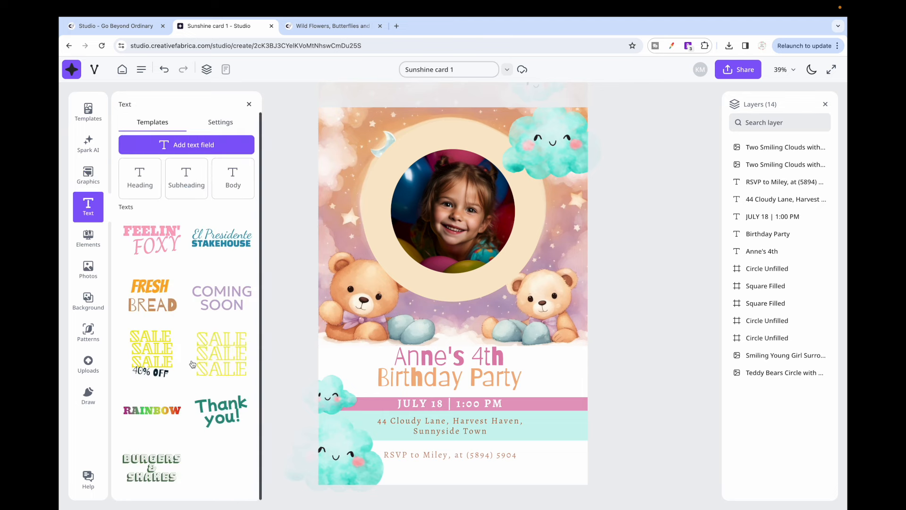
click(88, 238)
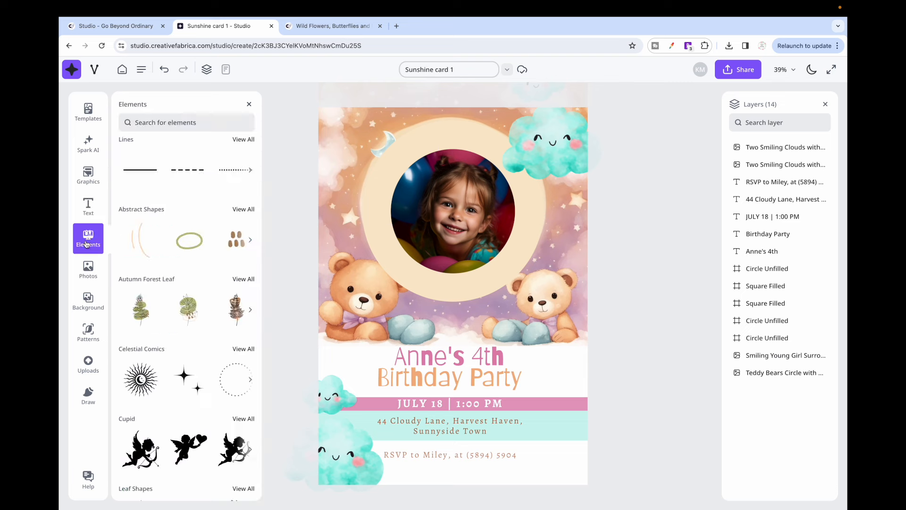
scroll(185, 355, down, 3)
scroll(184, 356, up, 3)
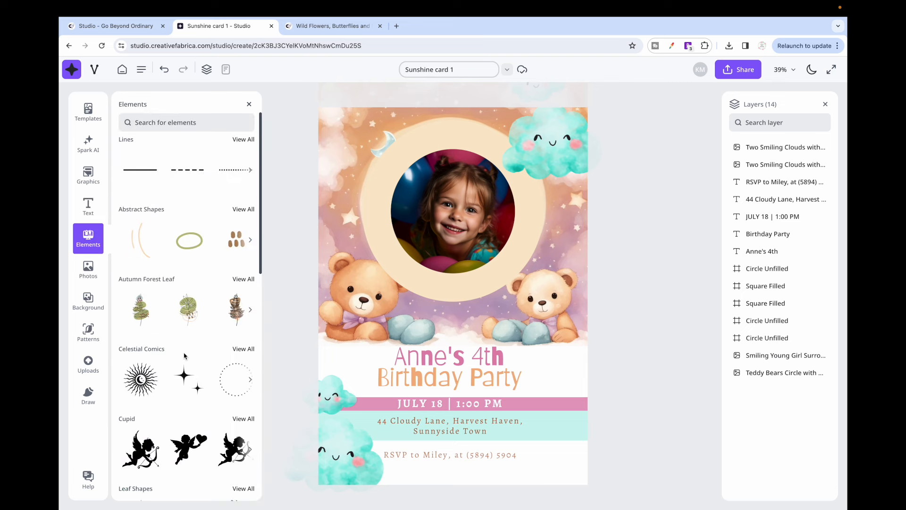
click(88, 269)
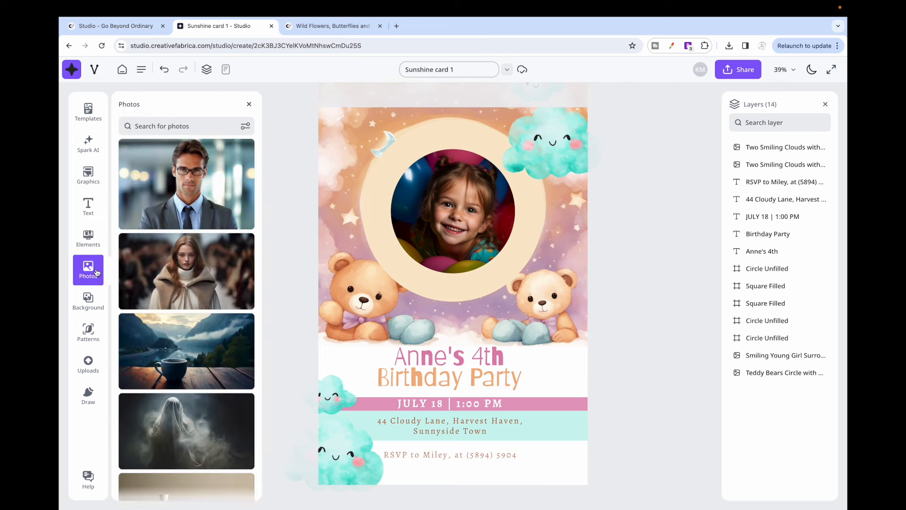
- Browse the background images, and view the patterns and the personal uploads
click(88, 301)
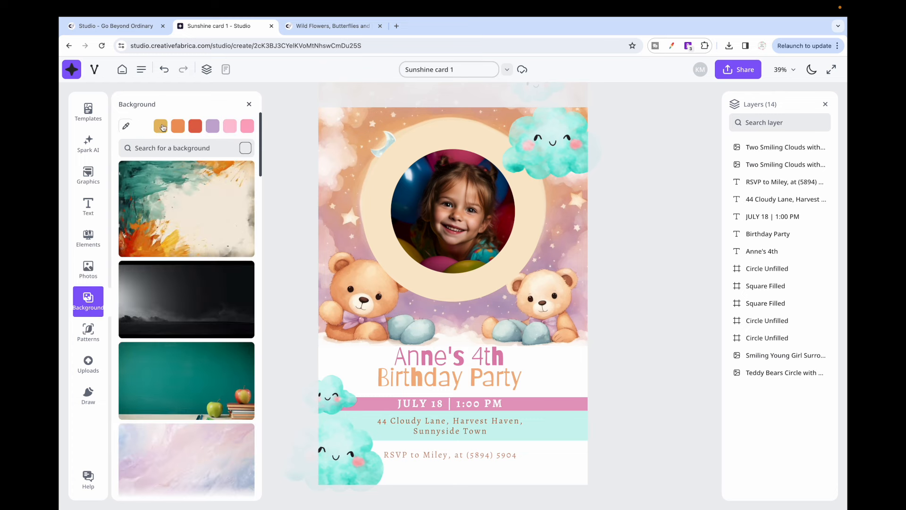
scroll(172, 283, down, 10)
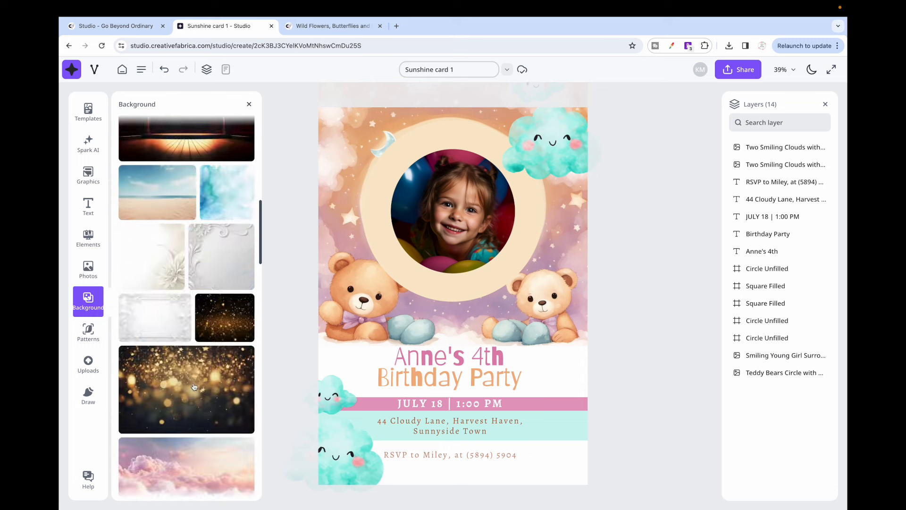
scroll(193, 387, down, 15)
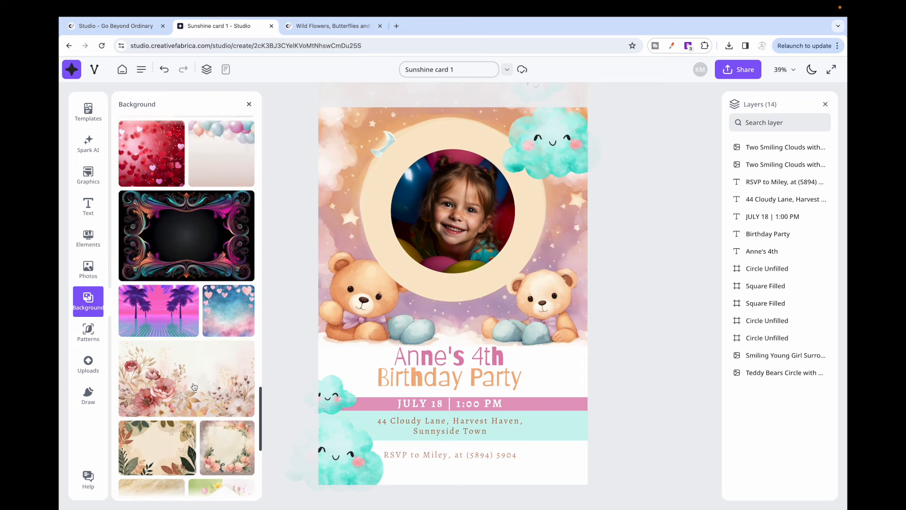
click(83, 335)
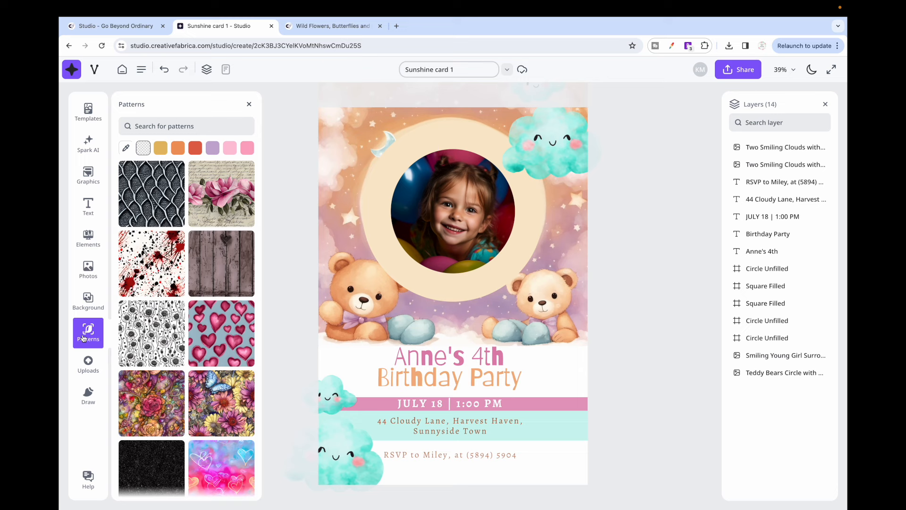
click(91, 362)
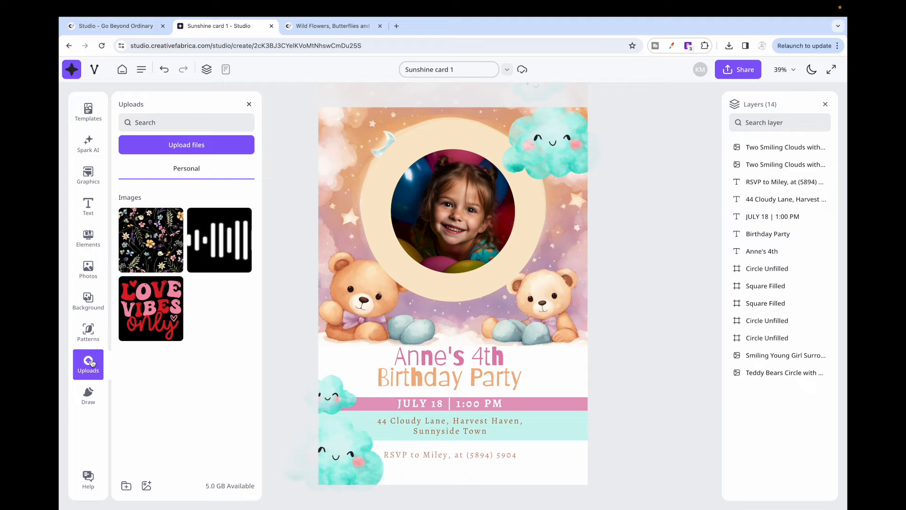
- Switch to the Creative Fabrica website, browse its recommended products, and return to the card design in Studio
click(322, 29)
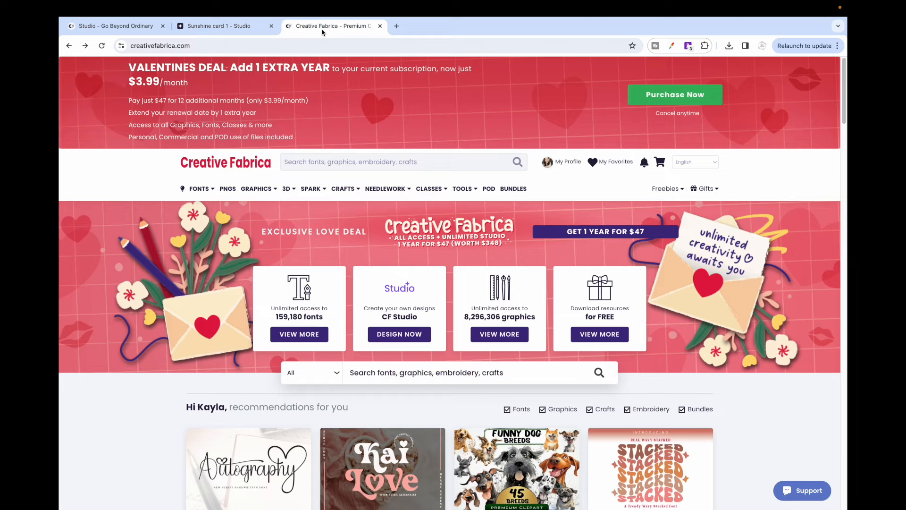
scroll(358, 387, down, 15)
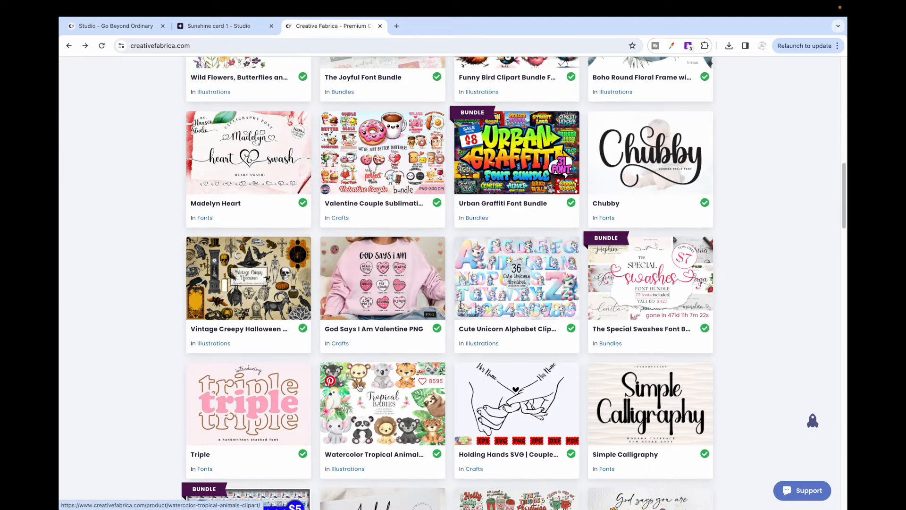
click(231, 28)
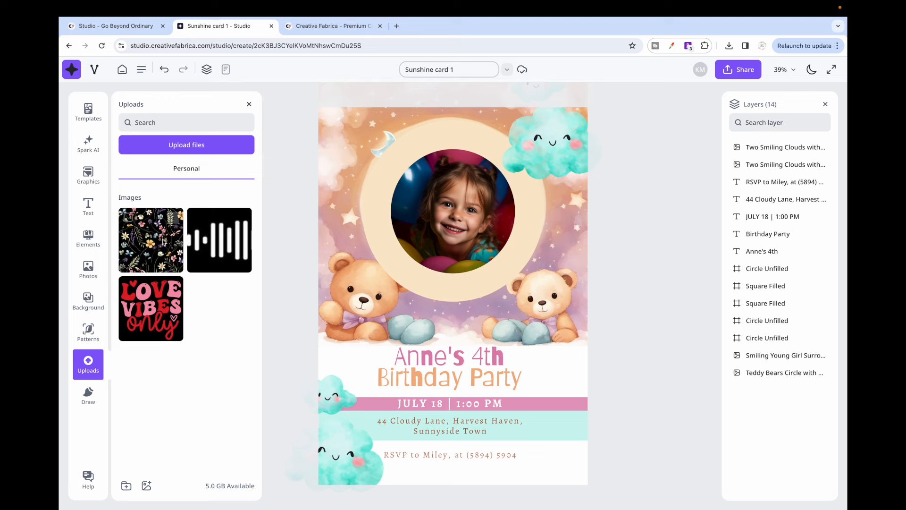
- Delete the circle shapes, the girl's photo, the teddy bear background and the upper cloud graphic from the card
click(432, 231)
key(Delete)
click(432, 230)
key(Delete)
click(432, 231)
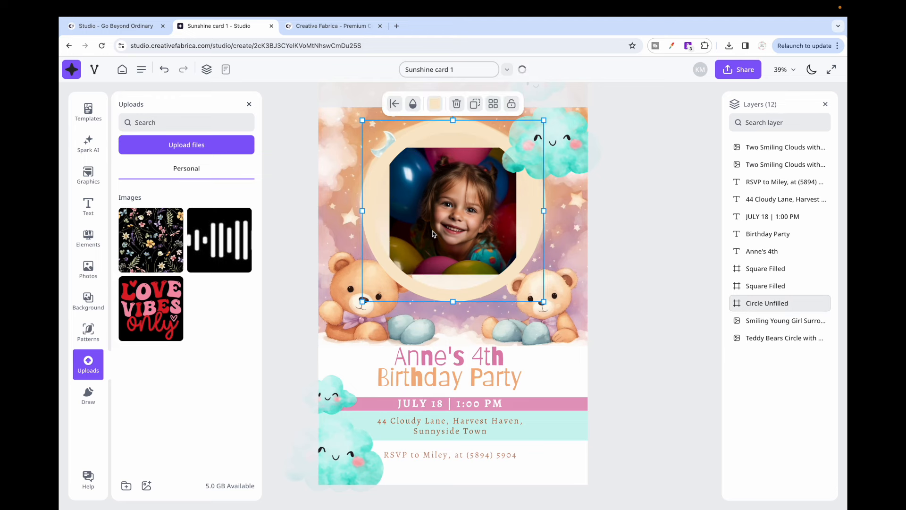
- Try the uploaded wildflower image over the upper part of the card and remove it again
drag(173, 250, 238, 241)
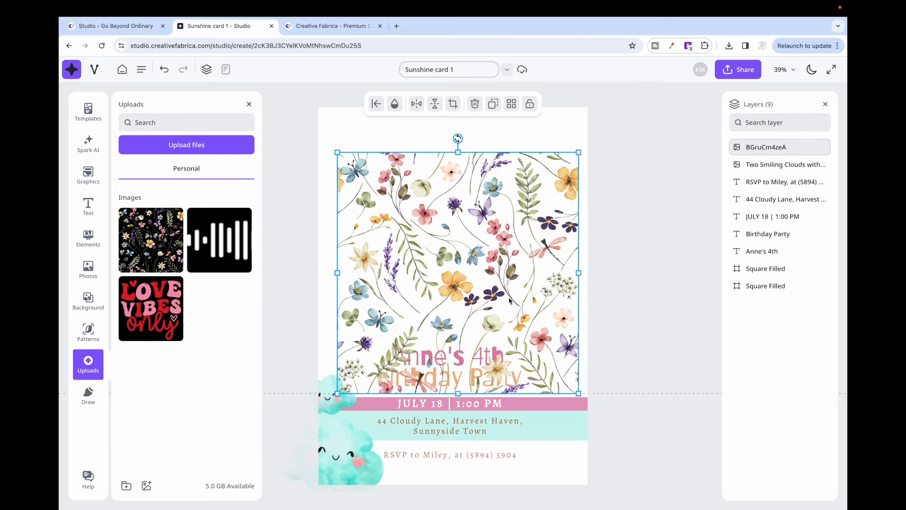
click(92, 182)
scroll(192, 418, down, 6)
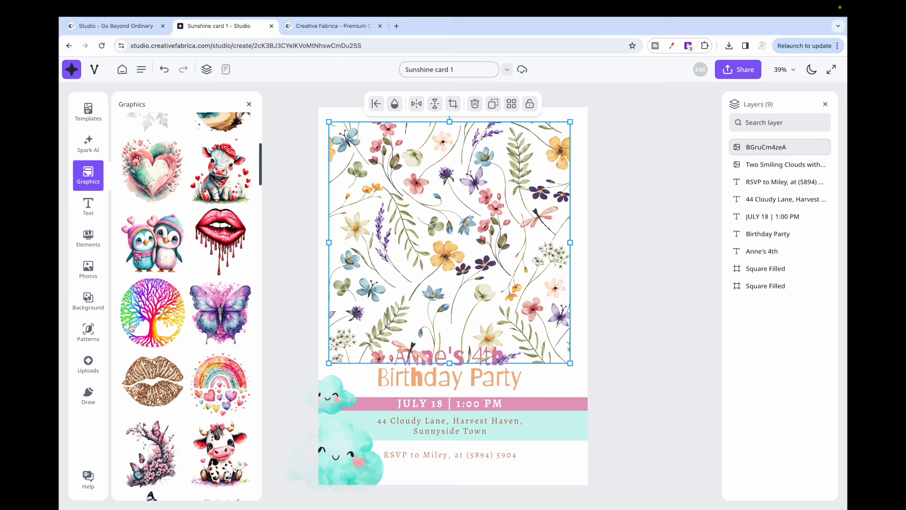
click(89, 365)
mouse_move(422, 232)
mouse_down()
mouse_move(429, 227)
mouse_move(425, 238)
mouse_up()
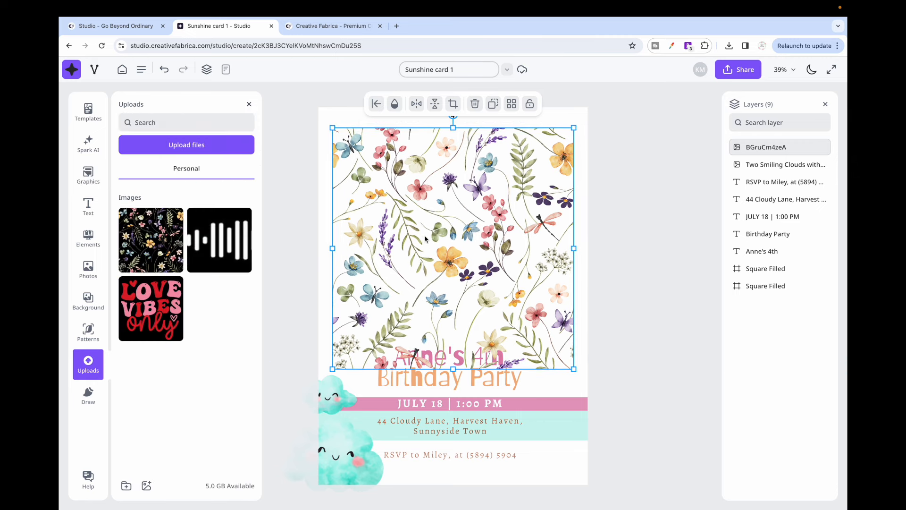
key(Delete)
- Open the file selection for uploading an image and cancel it
click(184, 143)
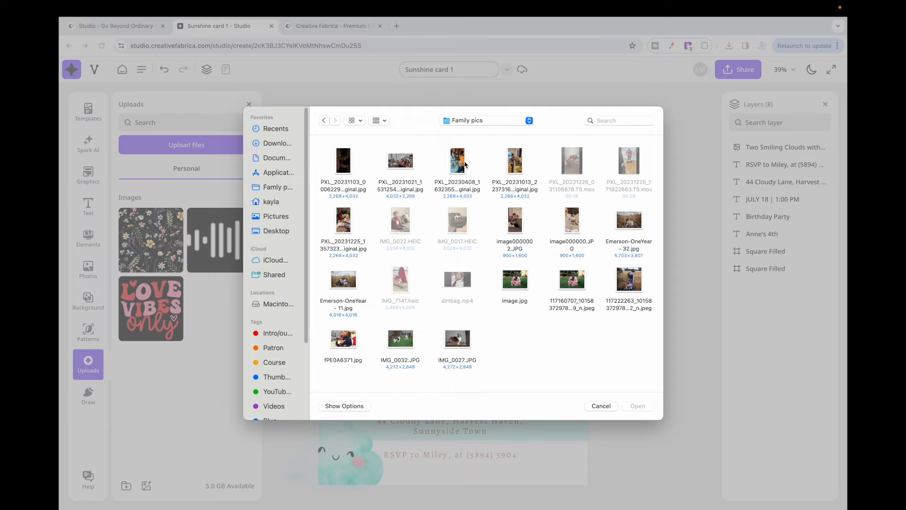
key(Escape)
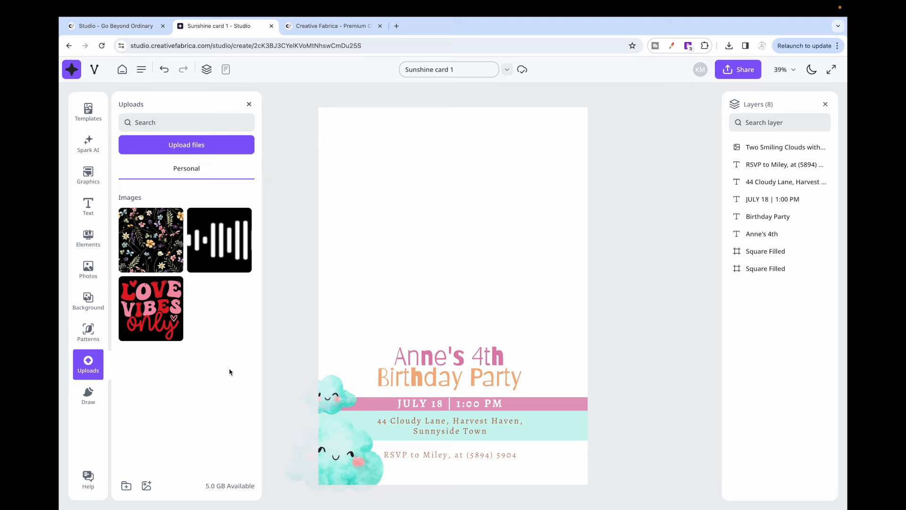
- Place the uploaded photo of the woman and child over the upper part of the card and try a circle crop on it
drag(151, 240, 500, 243)
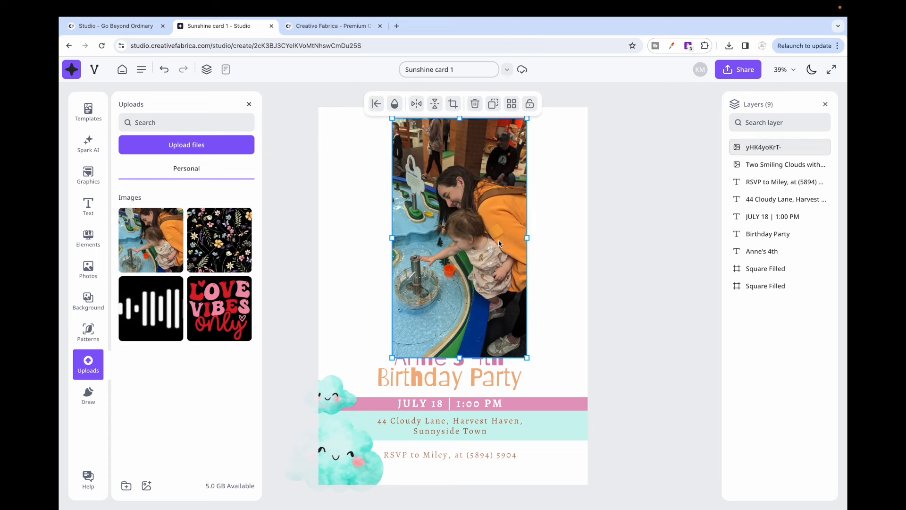
click(453, 103)
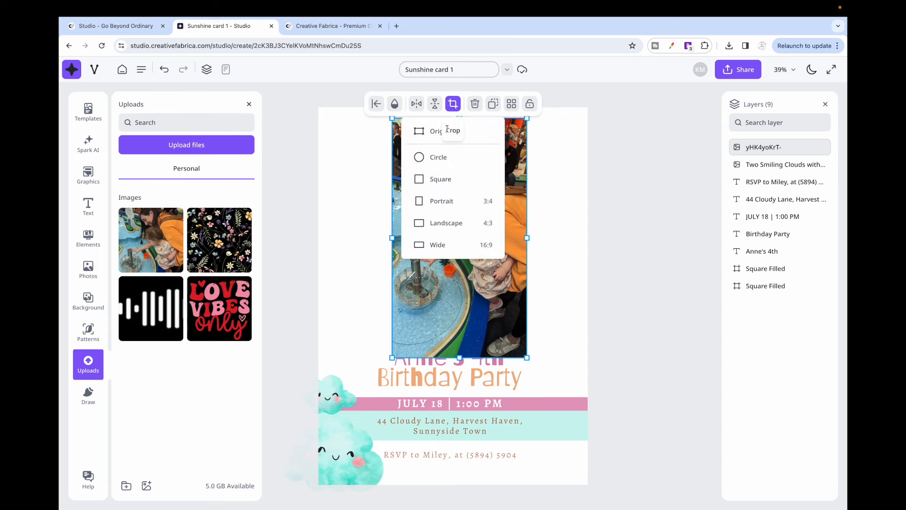
click(420, 158)
click(542, 266)
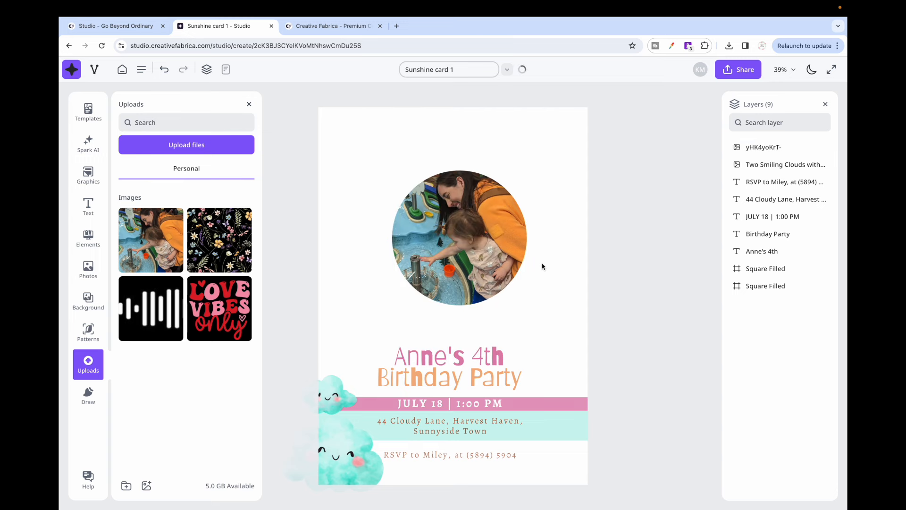
click(457, 232)
click(453, 104)
click(420, 130)
- Try the photo at 60% transparency and delete it from the card
click(395, 104)
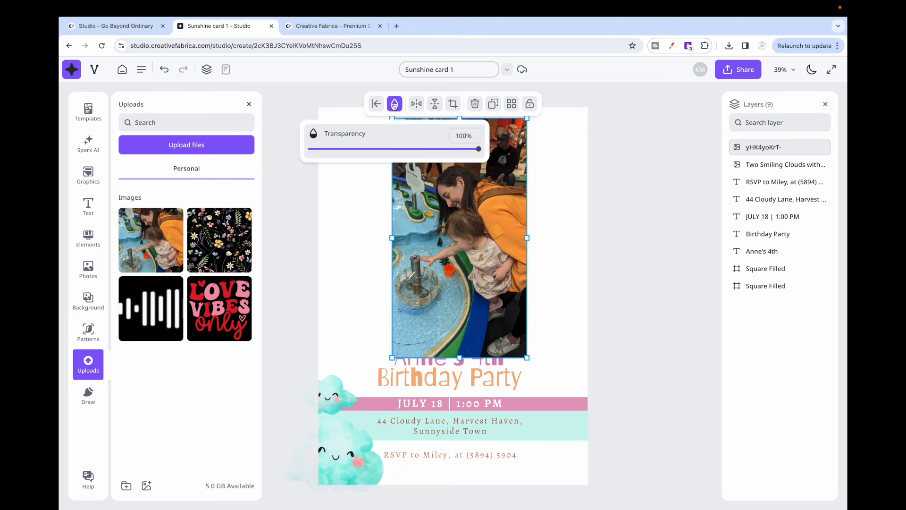
drag(479, 149, 412, 163)
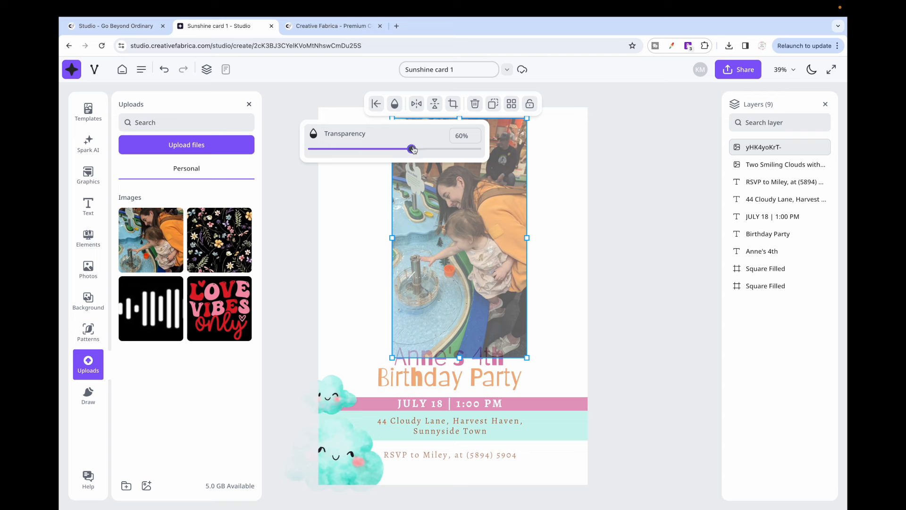
drag(413, 149, 496, 150)
click(555, 178)
key(Delete)
- Draw a short freehand stroke on the empty upper part of the card
click(88, 396)
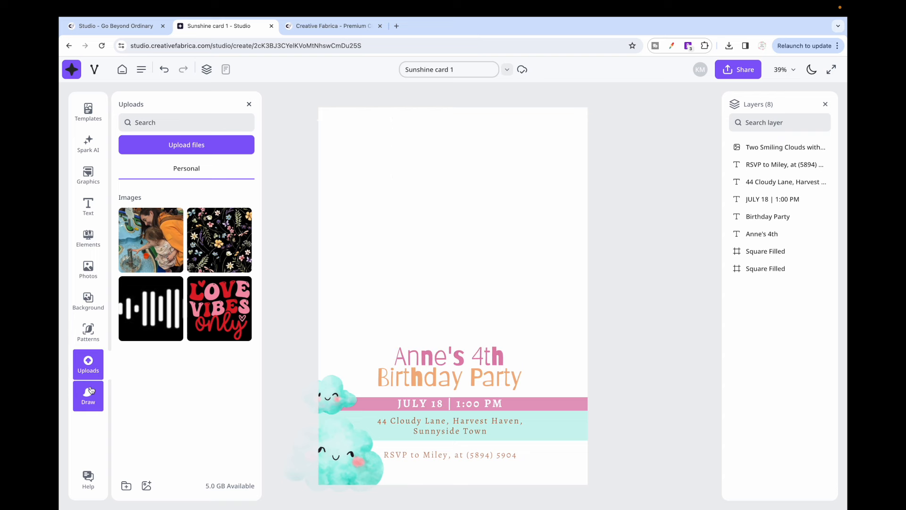
mouse_move(433, 193)
mouse_down()
mouse_move(384, 184)
mouse_move(434, 194)
mouse_move(461, 161)
mouse_move(466, 198)
mouse_move(447, 236)
mouse_up()
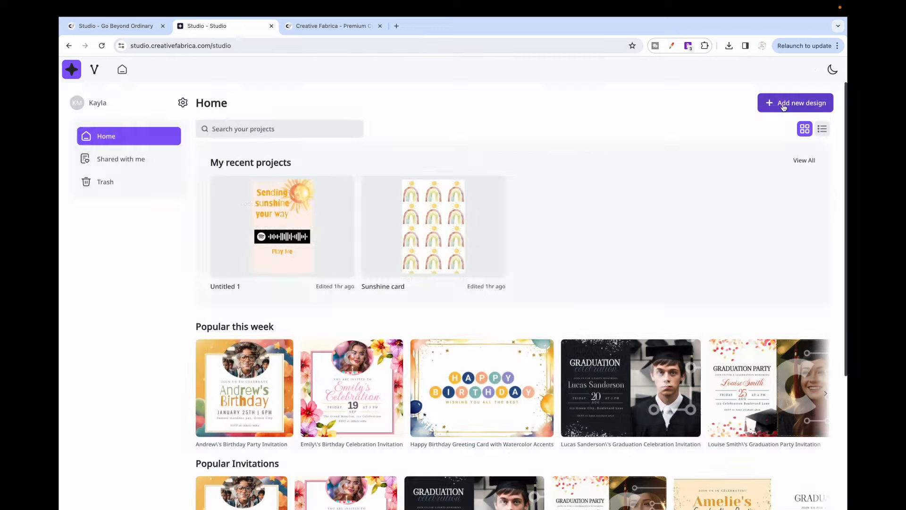
- Create a new portrait design in the Postcard format, 4 x 6 in
click(786, 103)
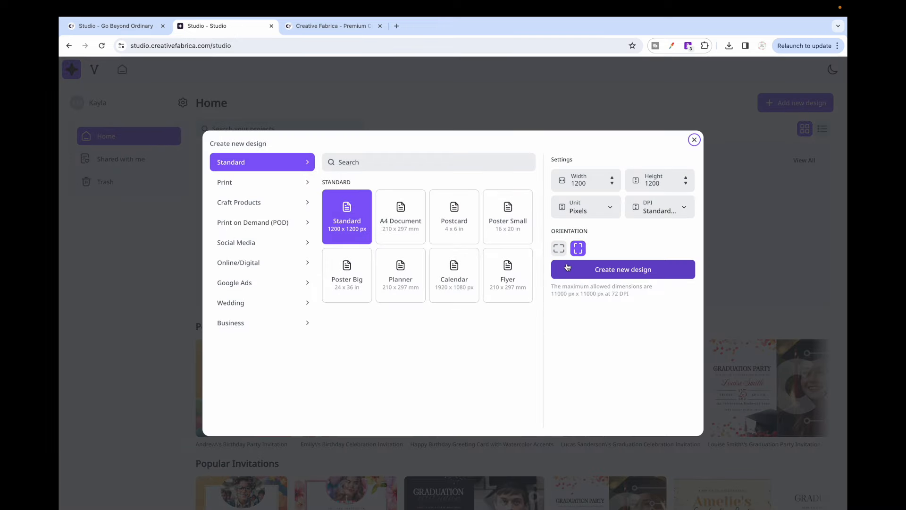
click(461, 231)
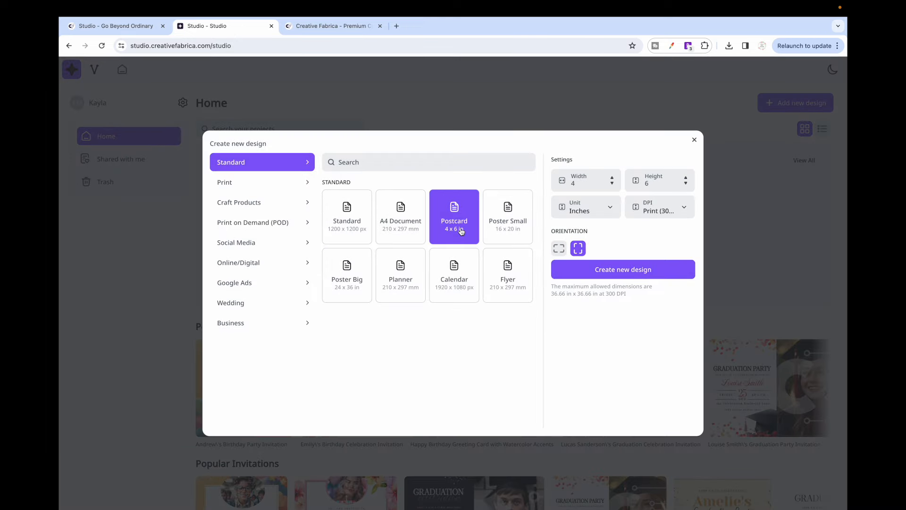
click(642, 272)
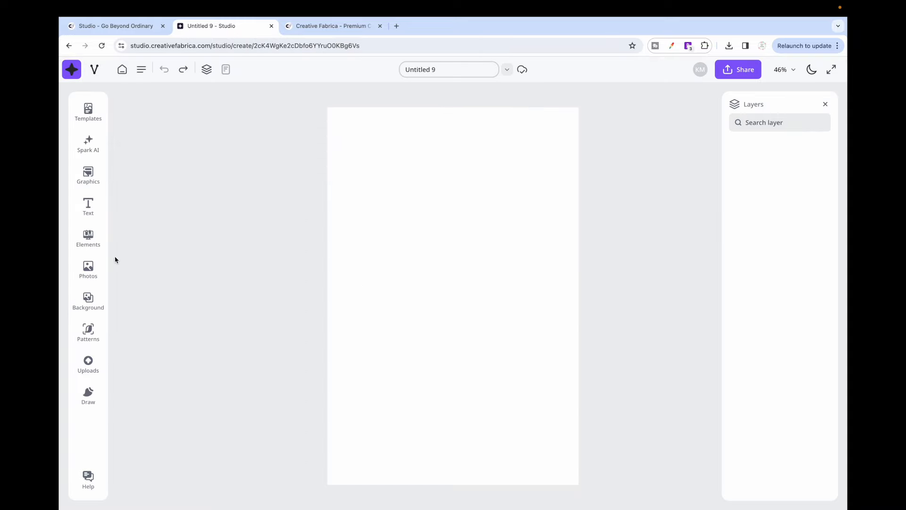
- Try the gold and orange background colours on the blank page and set it back to white
click(88, 301)
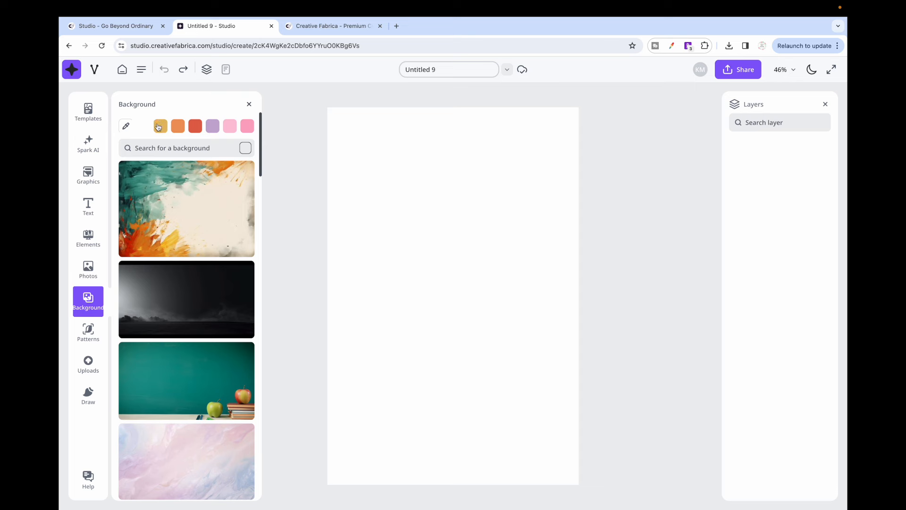
click(160, 127)
click(175, 128)
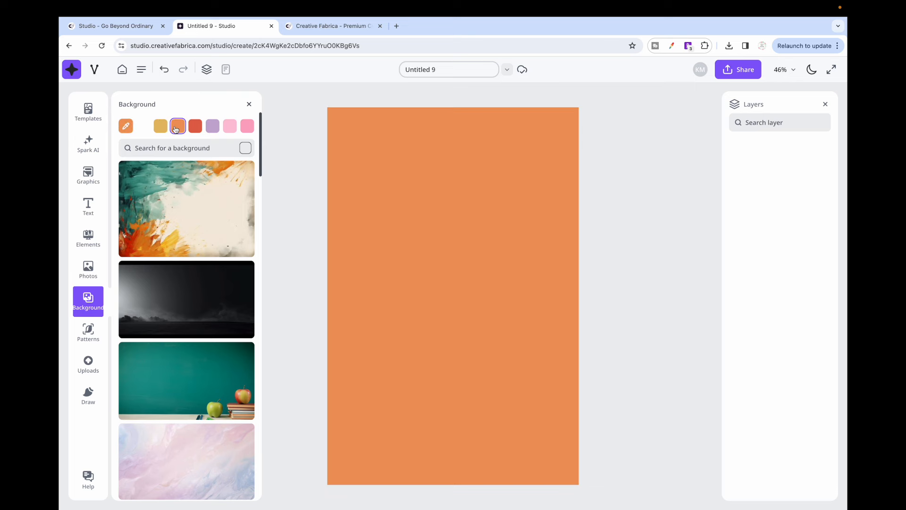
click(142, 131)
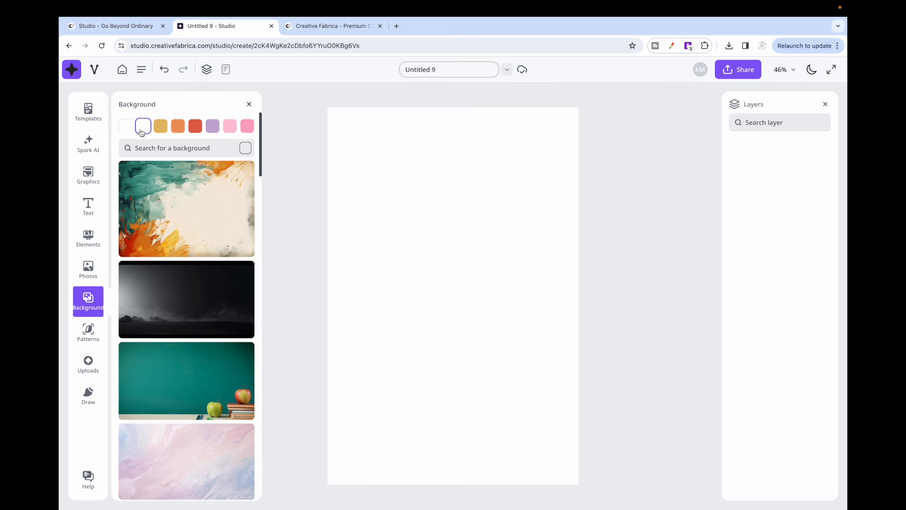
- Search the graphics for "sun rainbow watercolor" and add the muted rainbow with a sun above it to the page
click(99, 177)
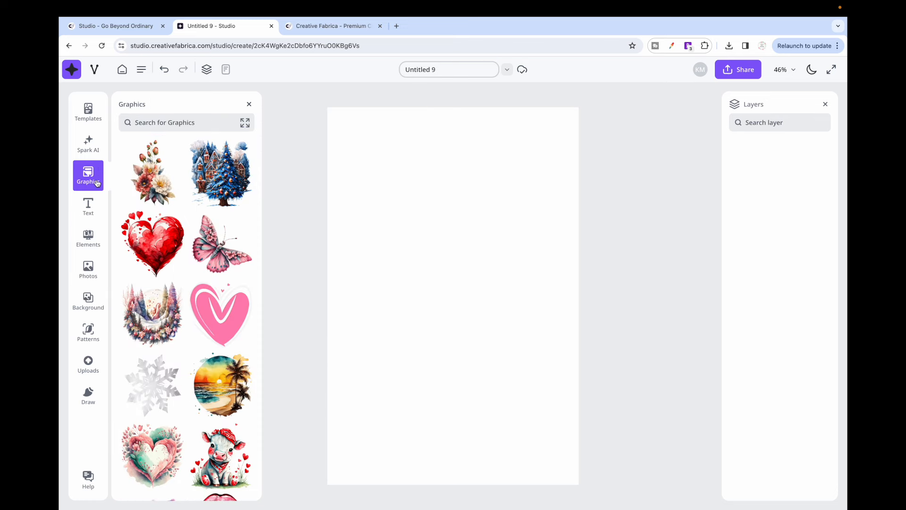
click(181, 124)
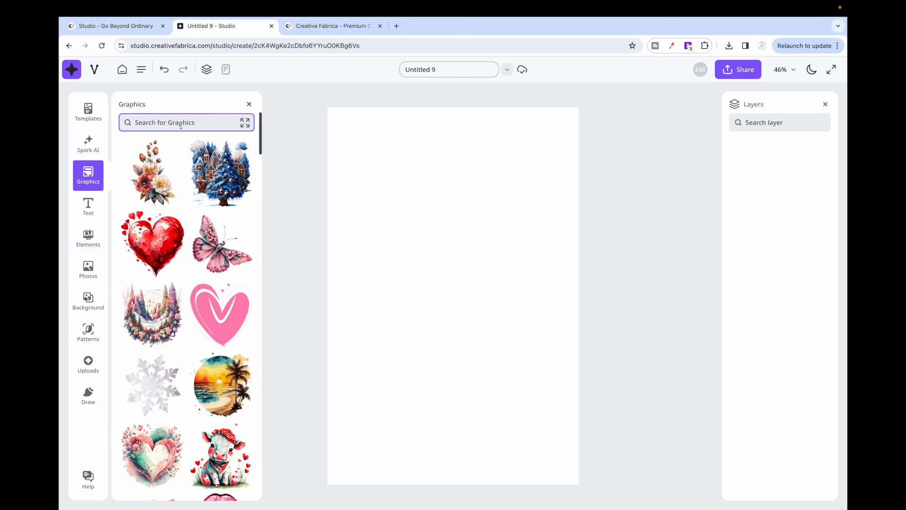
text(sun ra)
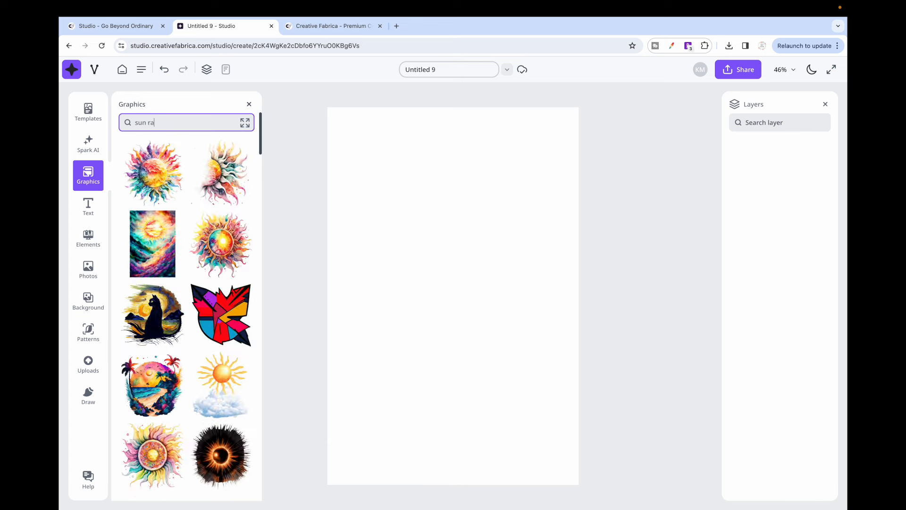
text(inbow waterco)
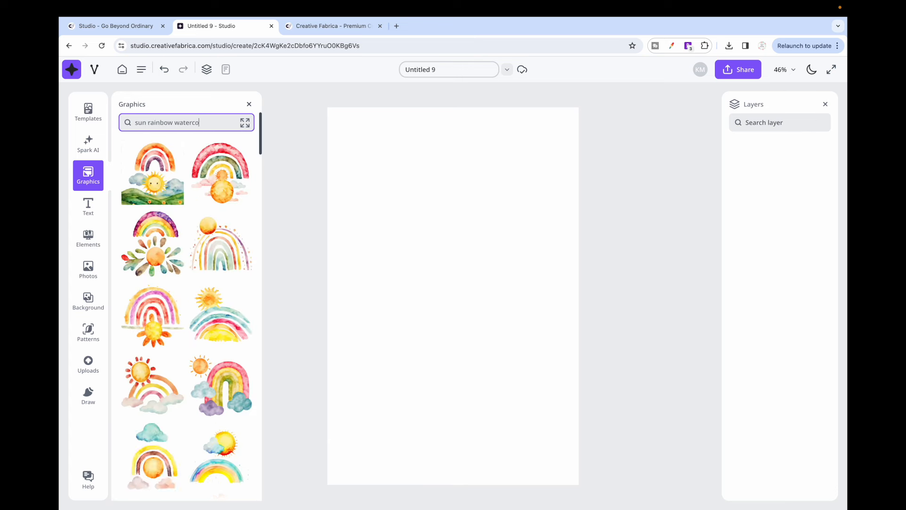
text(lor)
scroll(213, 321, down, 5)
click(213, 321)
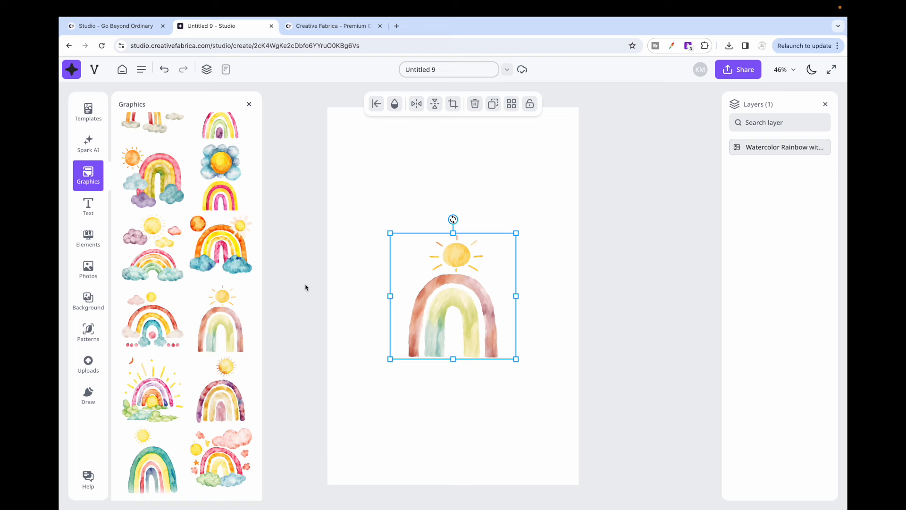
- Shrink the rainbow graphic and tile it as a repeating pattern across the page
drag(516, 233, 481, 274)
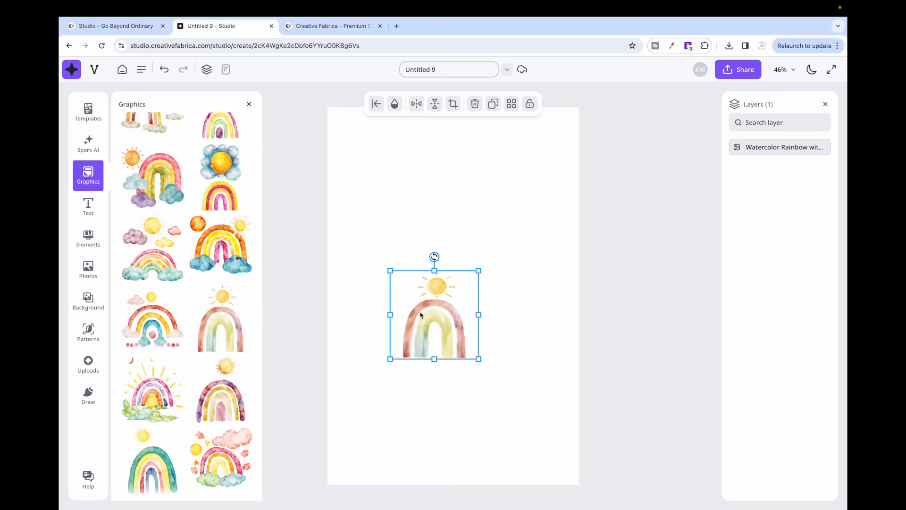
click(514, 111)
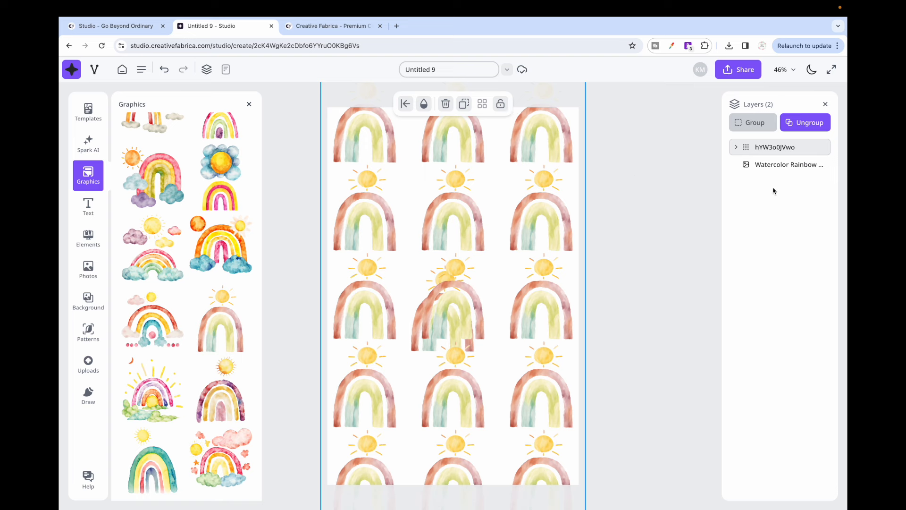
- Delete the leftover single rainbow and move the pattern down so a full row of suns starts at the page's upper edge
click(782, 165)
key(Delete)
drag(503, 283, 508, 307)
click(634, 261)
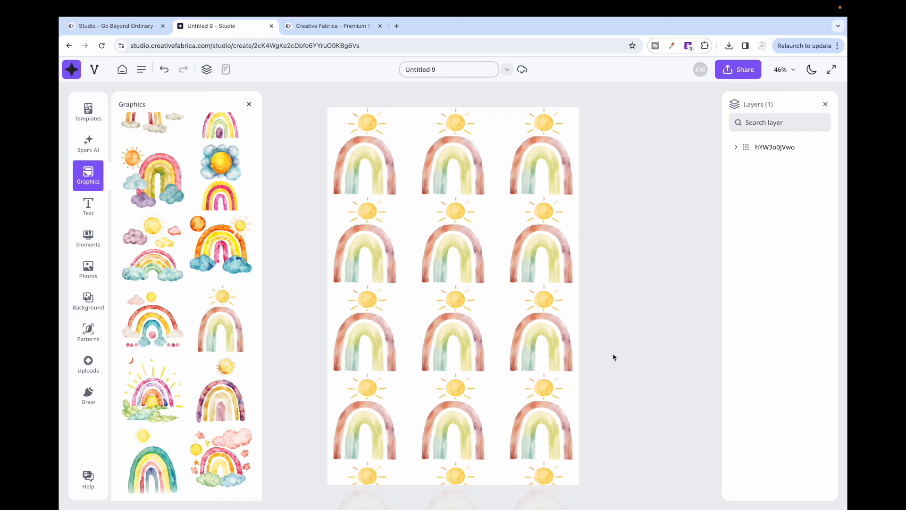
- Rename the design as "Sunshine card cover"
click(448, 69)
key(ctrl+a)
text(Sunsh)
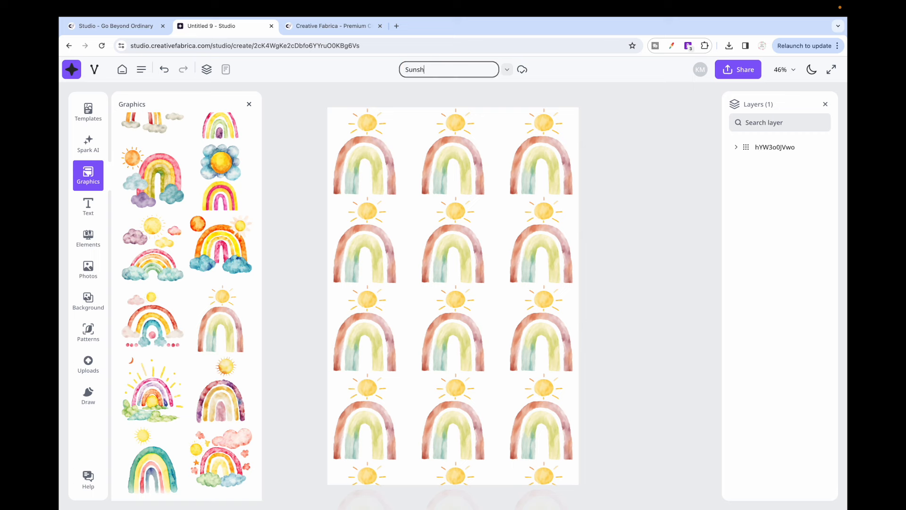
text(ine card cover)
key(Return)
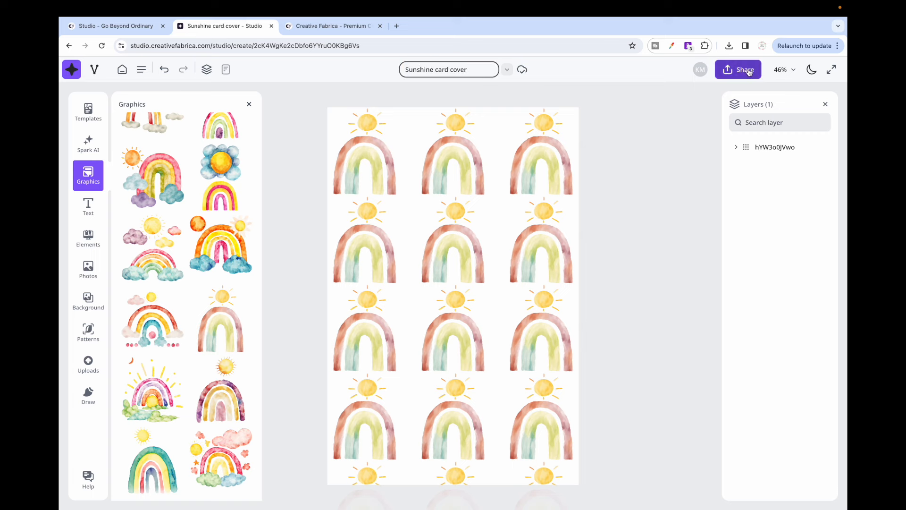
- Download the card cover as a PNG with Remove Background left off
click(749, 71)
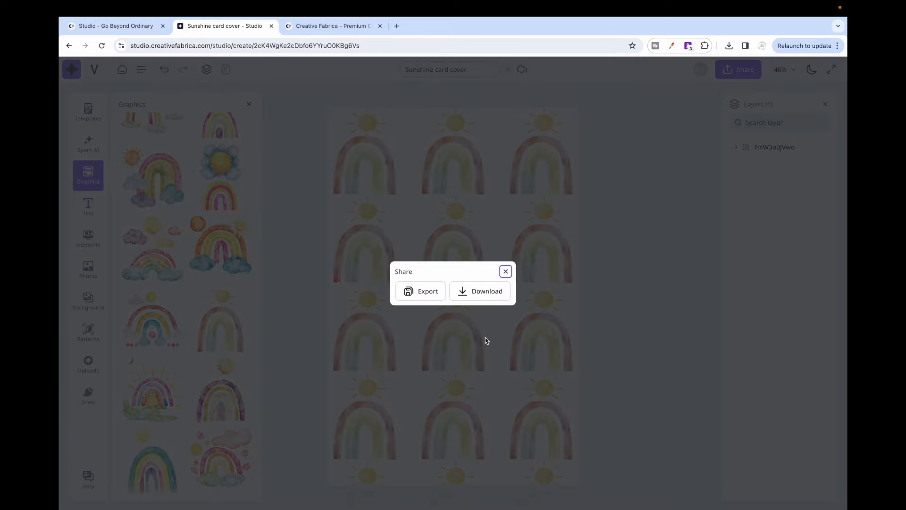
click(475, 300)
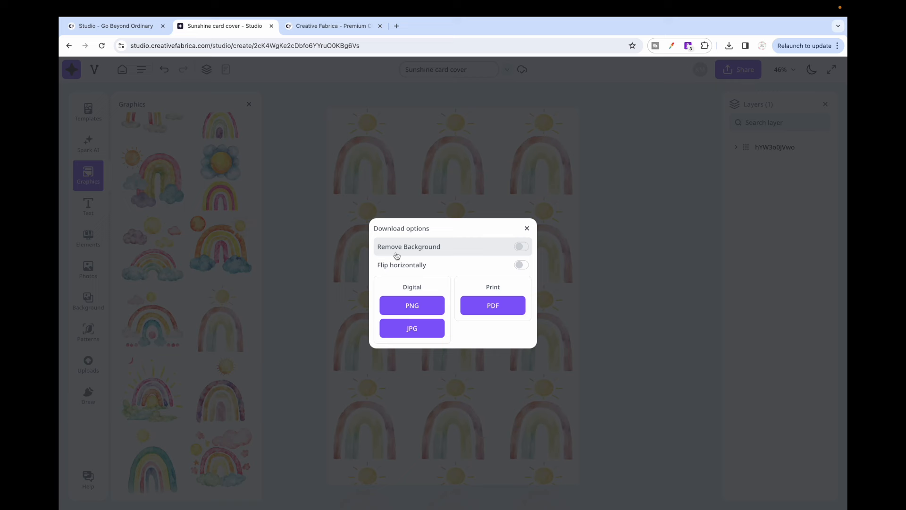
click(525, 248)
click(526, 248)
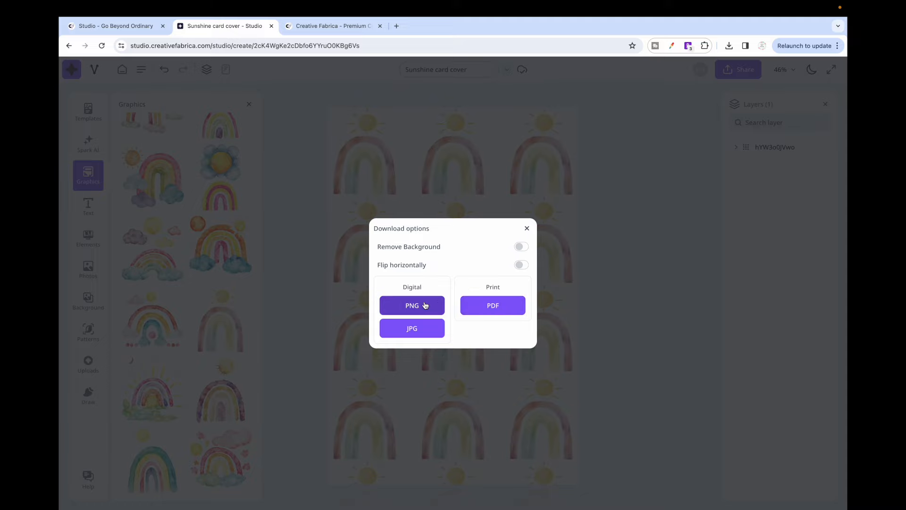
click(425, 305)
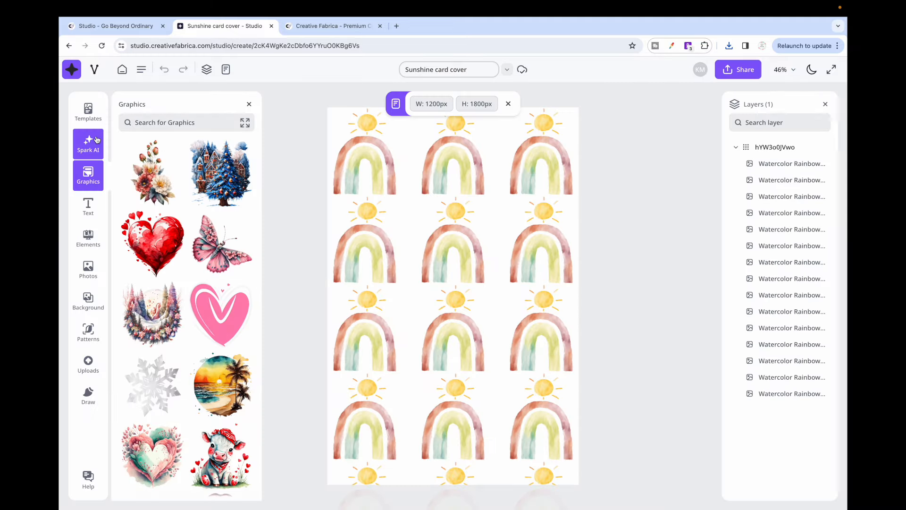
- Return to the Studio home page and create another Postcard design, 4 x 6 in
click(123, 73)
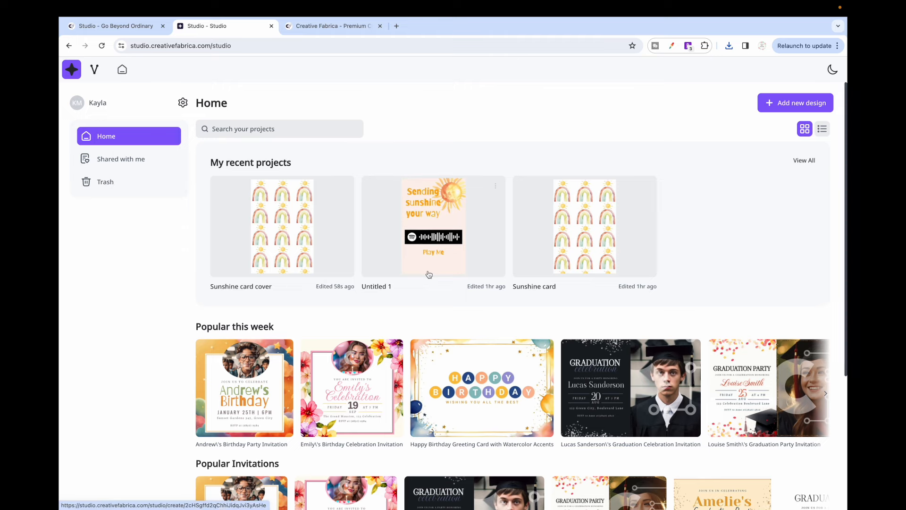
click(798, 103)
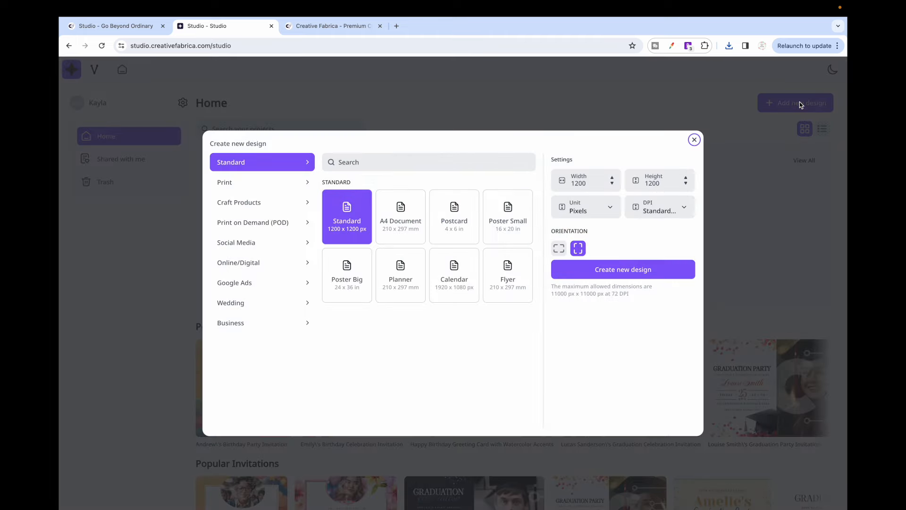
click(454, 206)
click(621, 275)
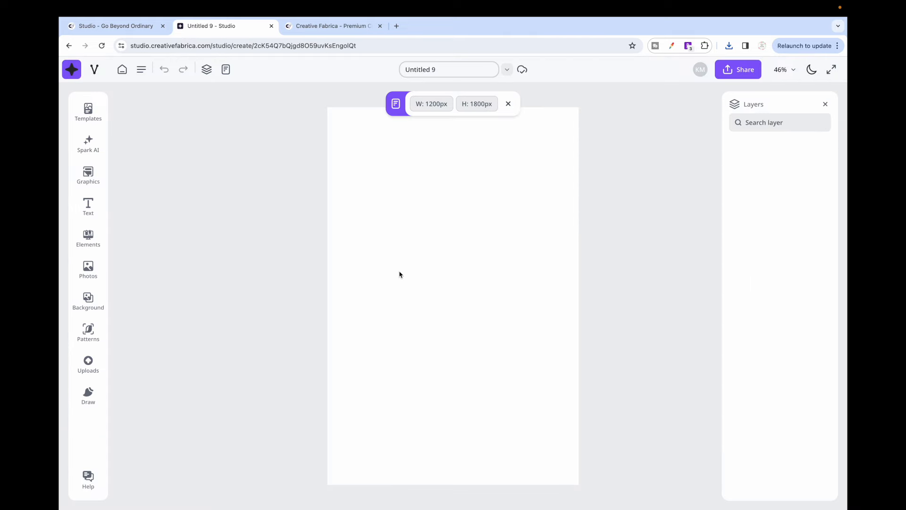
- Set the new page's background to the custom colour #fdf2f0
click(88, 295)
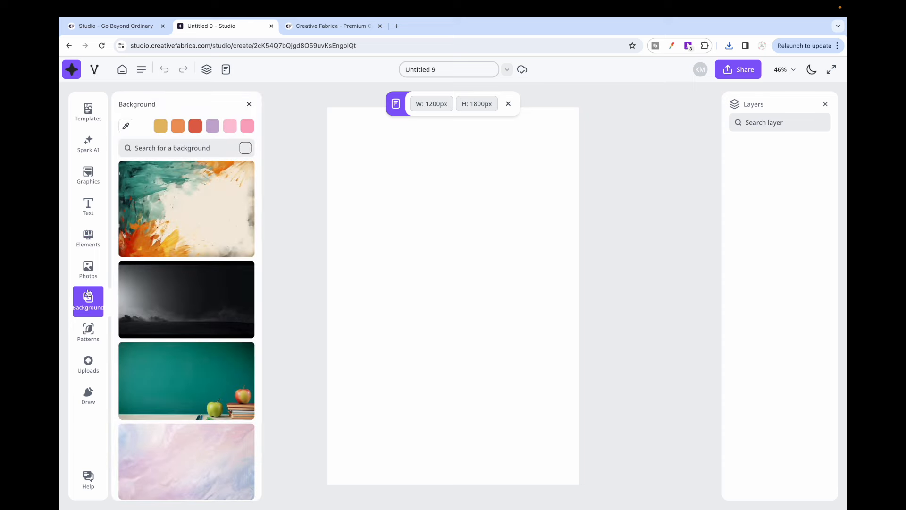
click(127, 127)
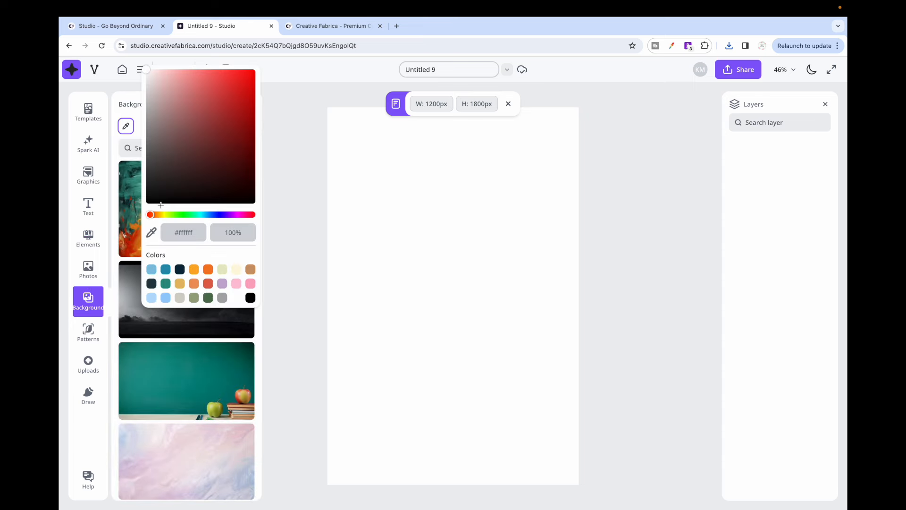
click(190, 232)
key(BackSpace)
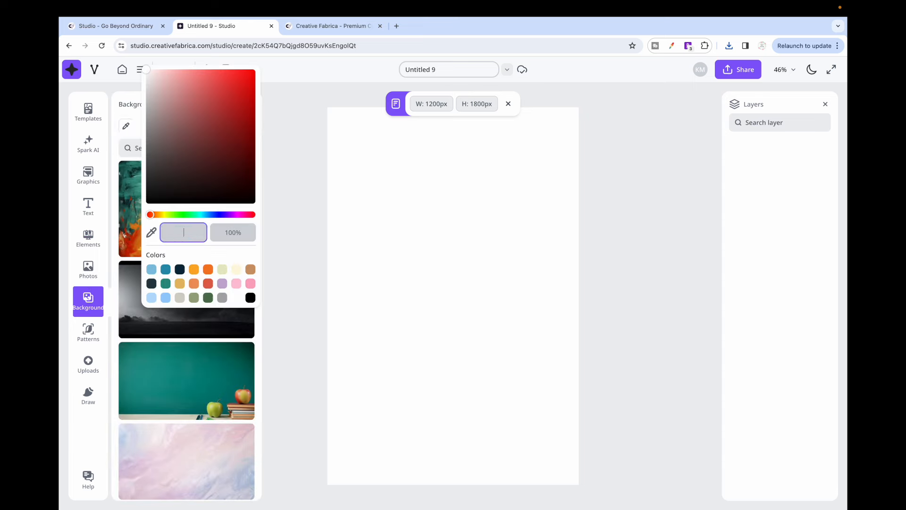
text(#fdf2f0)
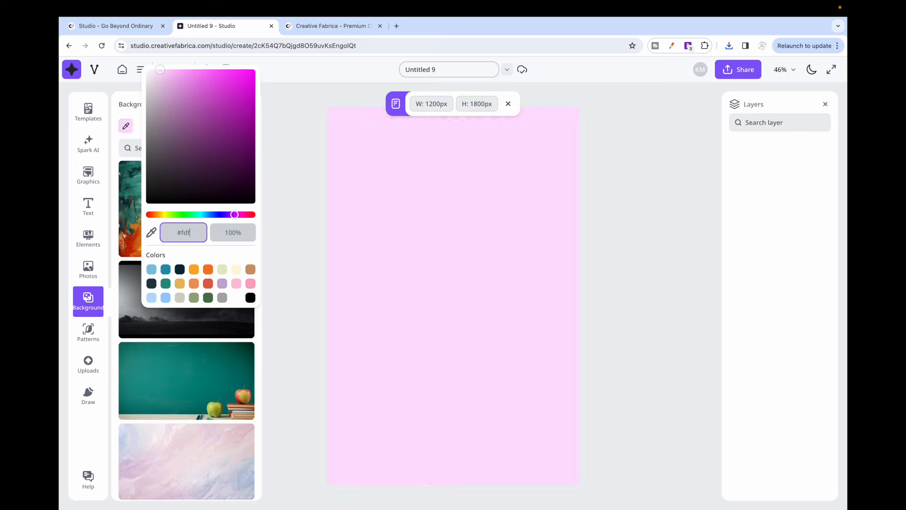
click(141, 131)
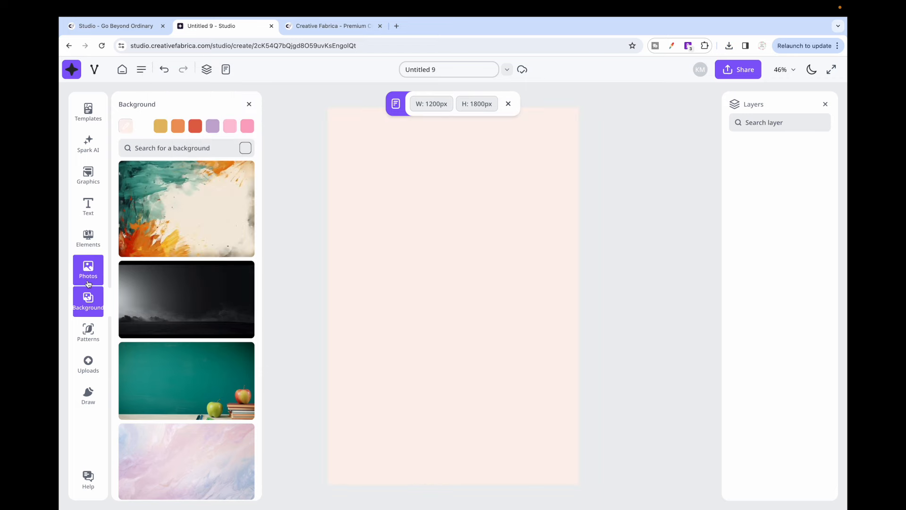
- Search the graphics for "sun watercolor" and add the orange watercolor sun to the page
click(88, 175)
click(170, 122)
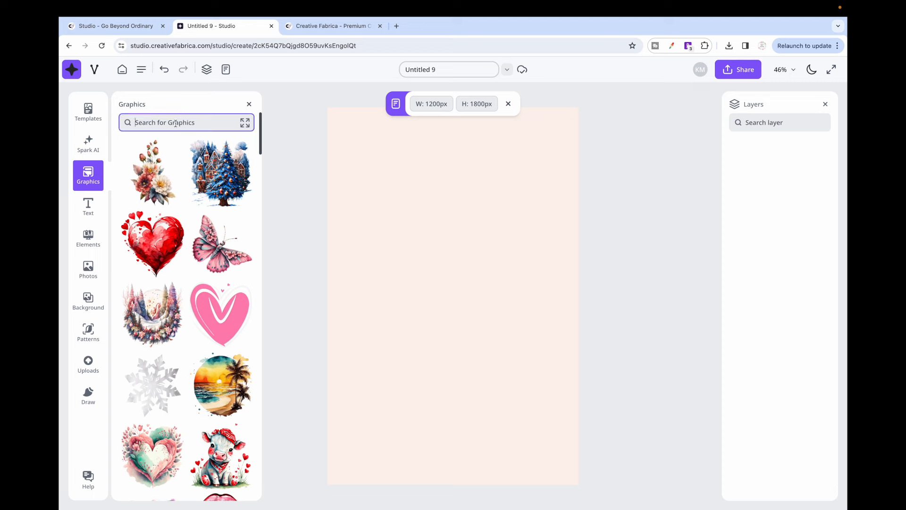
text(sun watercolor)
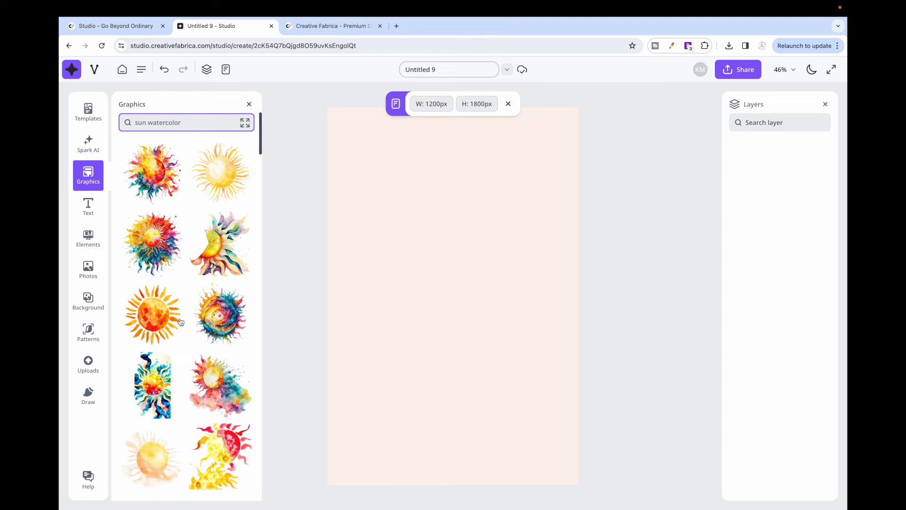
scroll(157, 277, down, 4)
click(157, 277)
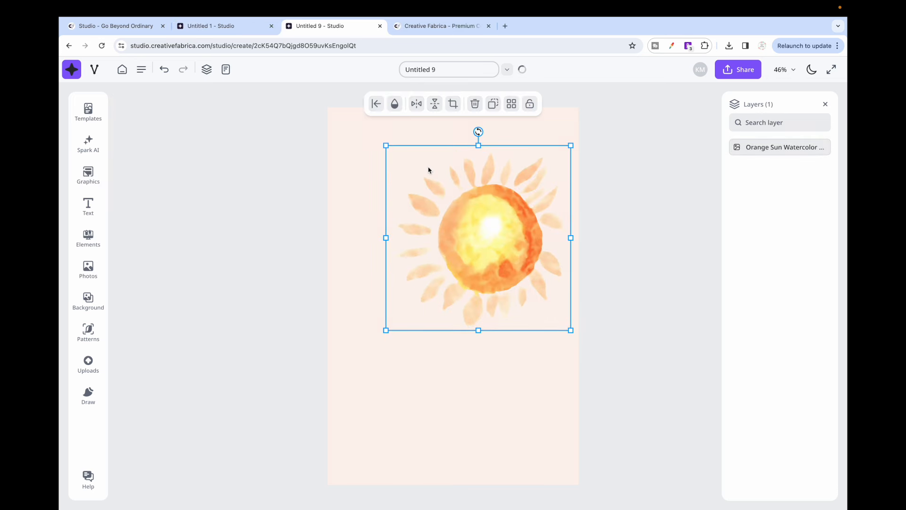
- Copy the tilted watercolor sun from the Untitled 1 design and paste it into Untitled 9, below the orange sun
click(208, 27)
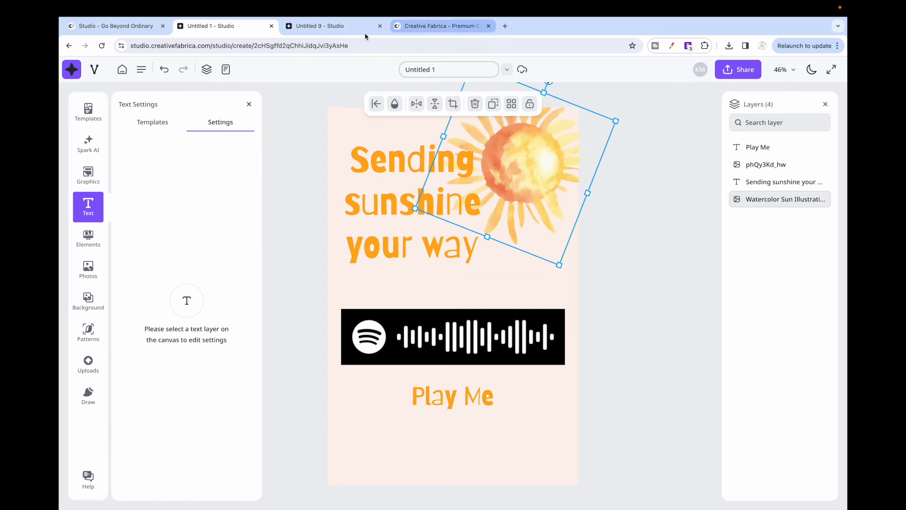
click(342, 31)
key(ctrl+v)
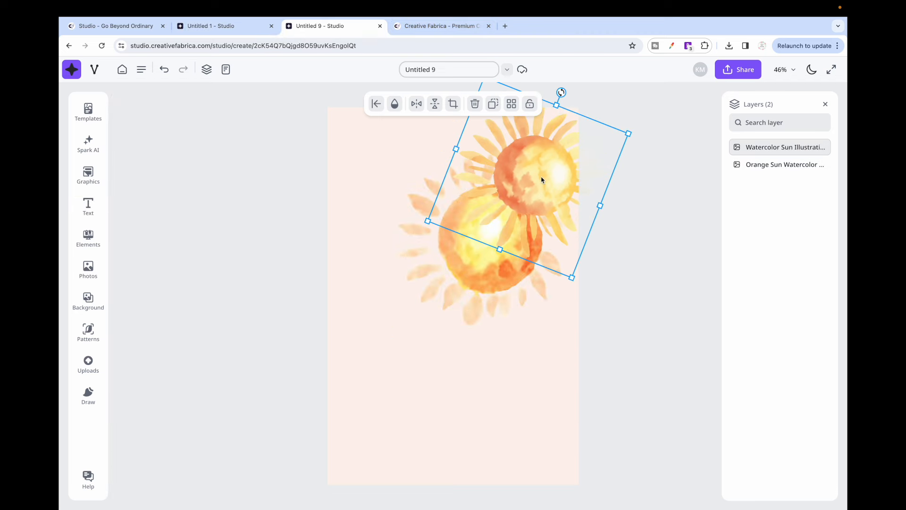
drag(542, 179, 423, 349)
drag(405, 320, 441, 344)
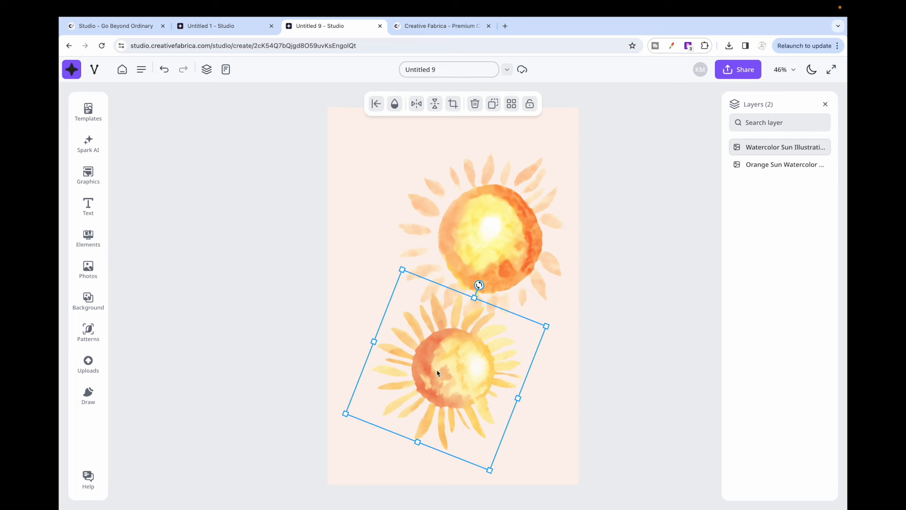
- Delete the orange sun and move the pasted watercolor sun into the page's upper-right corner, partly past the edges
click(494, 248)
key(Delete)
drag(459, 343, 535, 138)
click(267, 186)
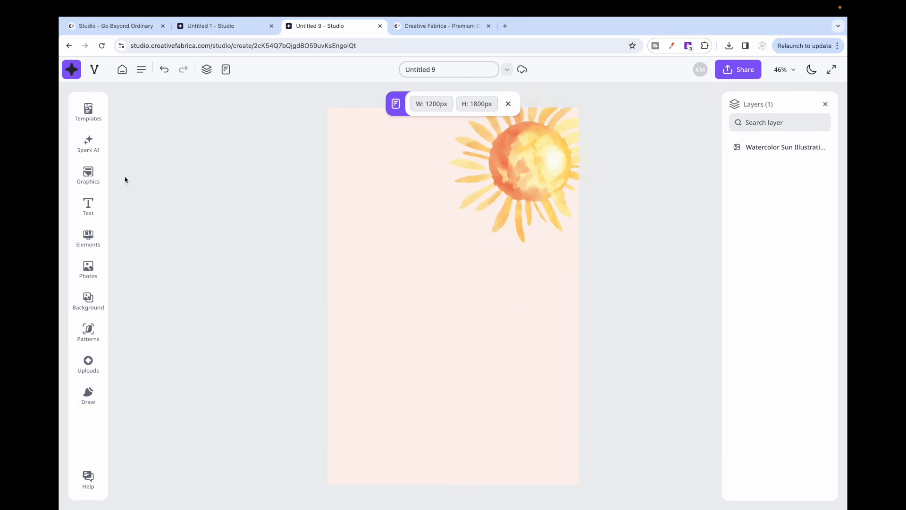
- Add a paragraph text reading "Sending sunshine your way" to the page
click(98, 206)
click(203, 145)
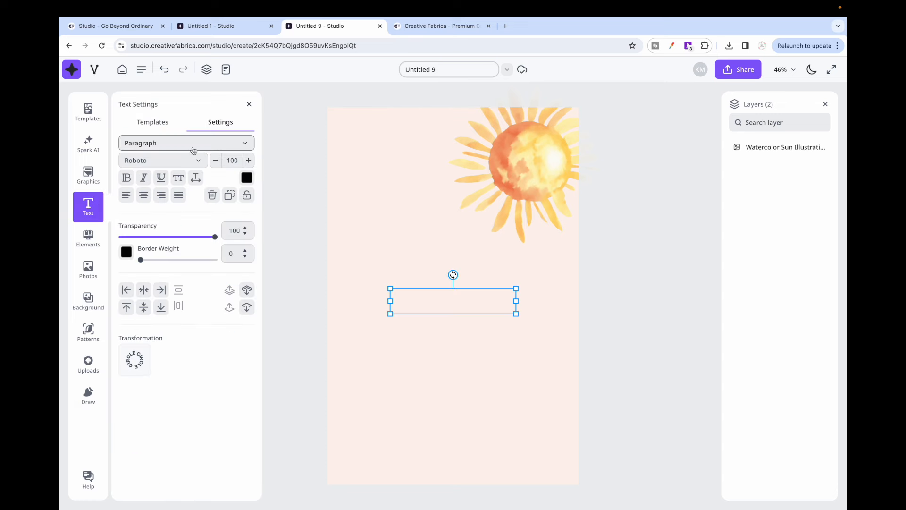
text(Sendings)
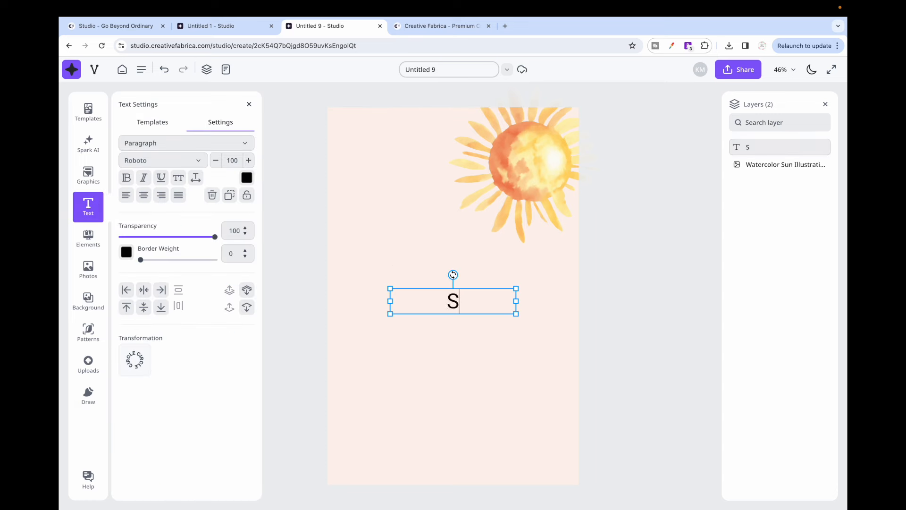
key(BackSpace)
text(sunchine)
key(BackSpace)
key(BackSpace)
key(BackSpace)
key(BackSpace)
key(BackSpace)
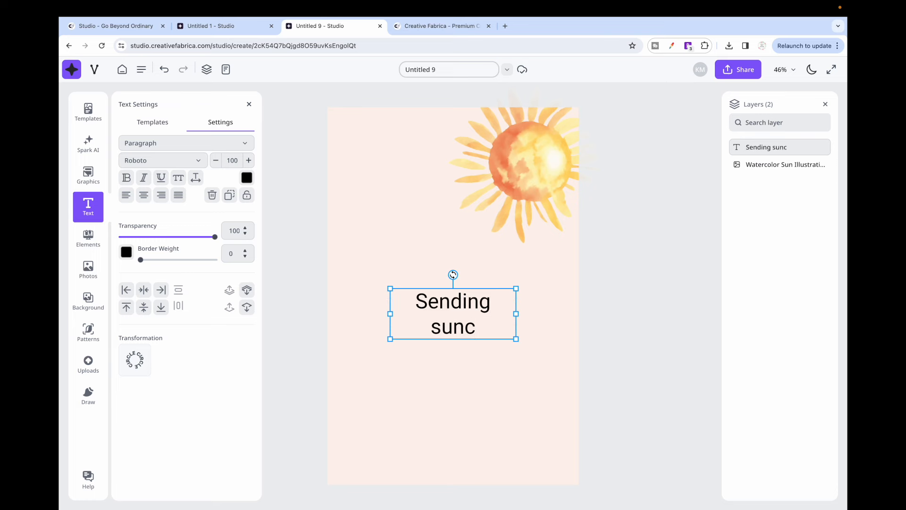
text(shine your way)
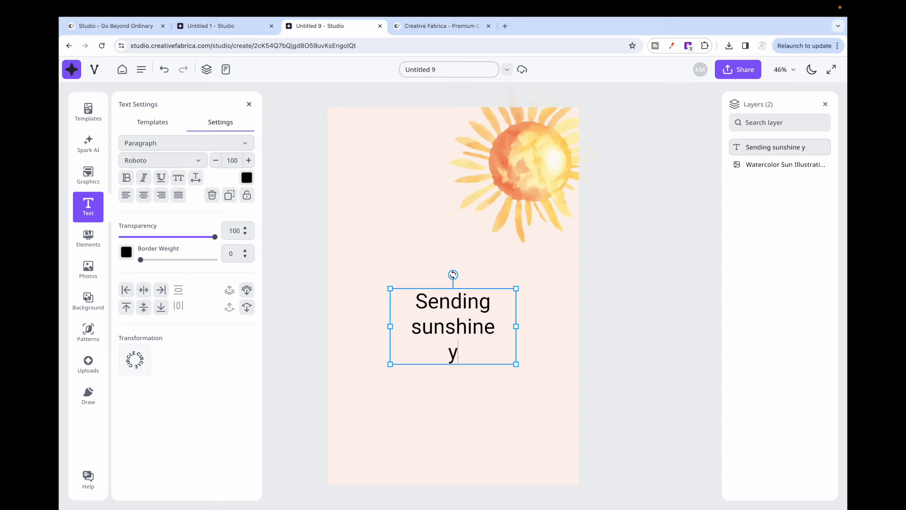
- Set the greeting text's font to Barriecito and enlarge it to size 170 in the page's upper-left area
click(172, 162)
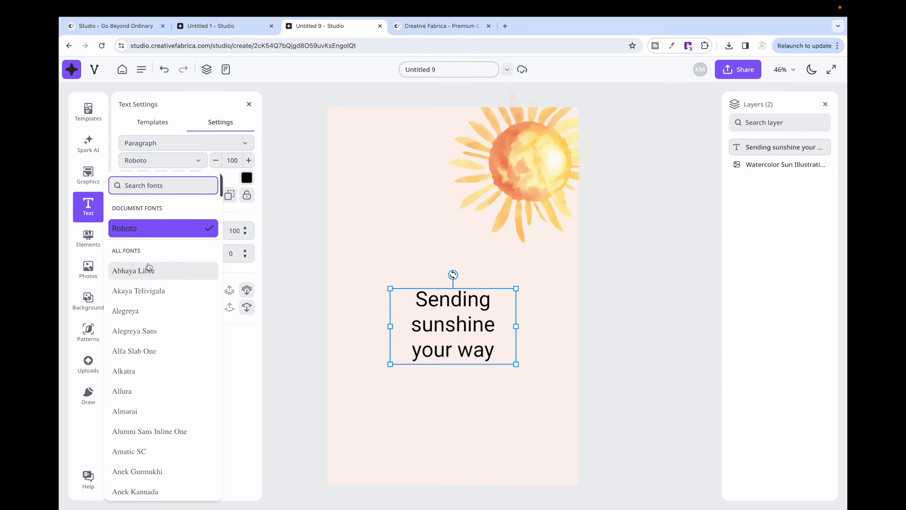
click(148, 289)
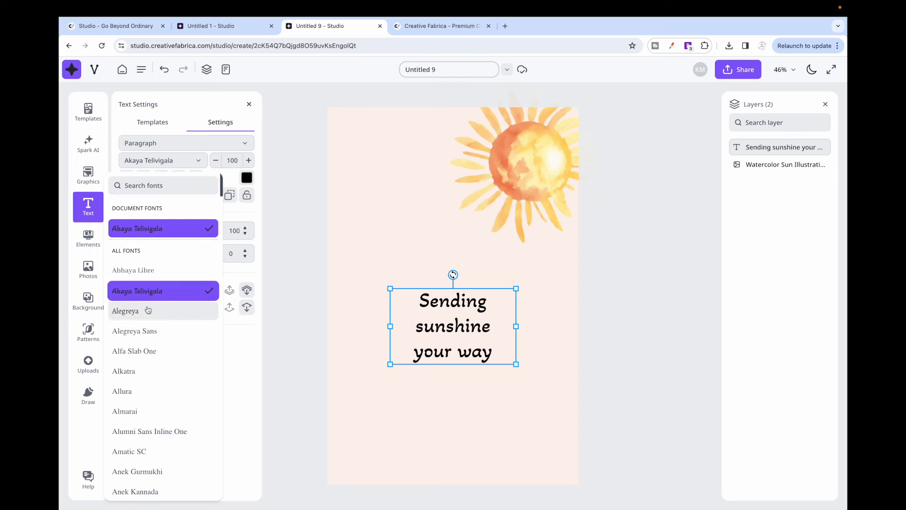
scroll(150, 331, down, 2)
scroll(149, 372, down, 5)
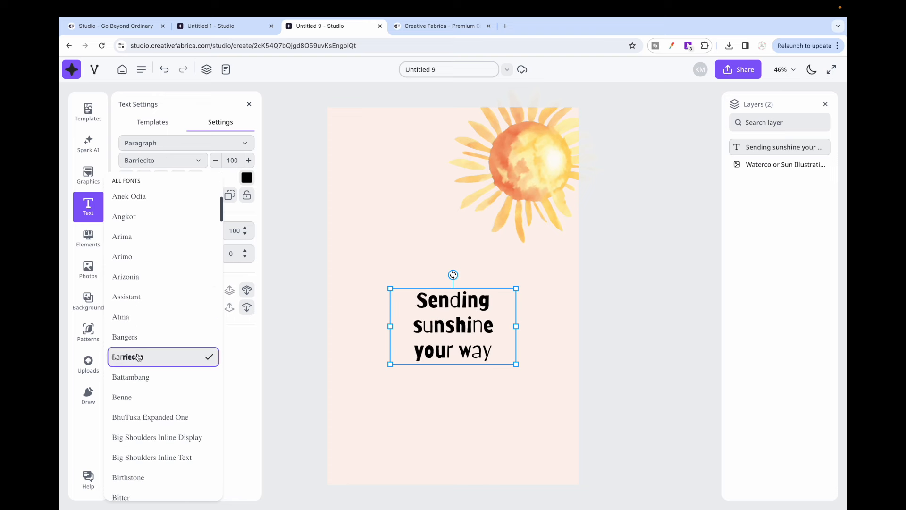
click(138, 357)
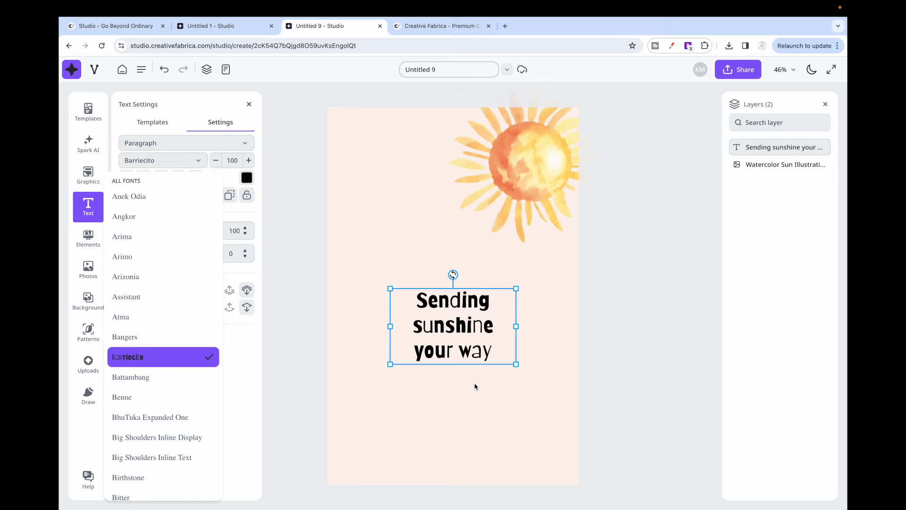
drag(515, 364, 567, 396)
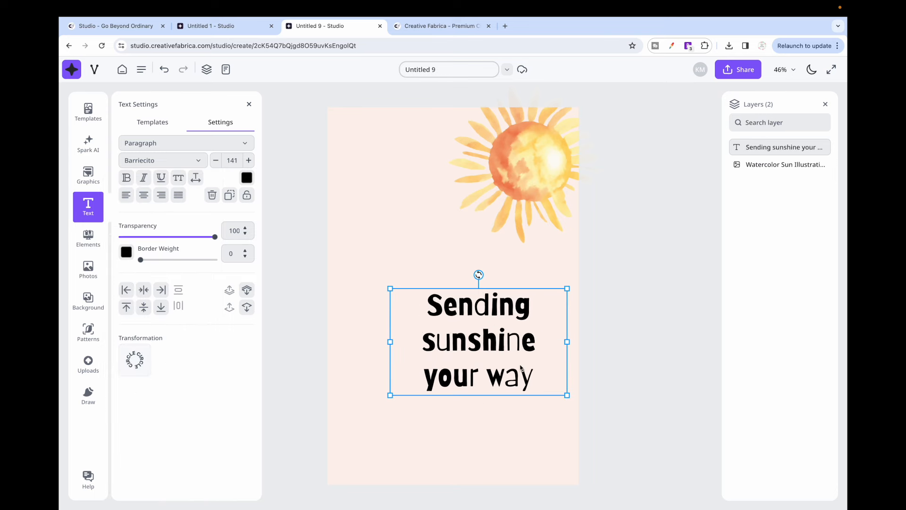
drag(520, 365, 505, 343)
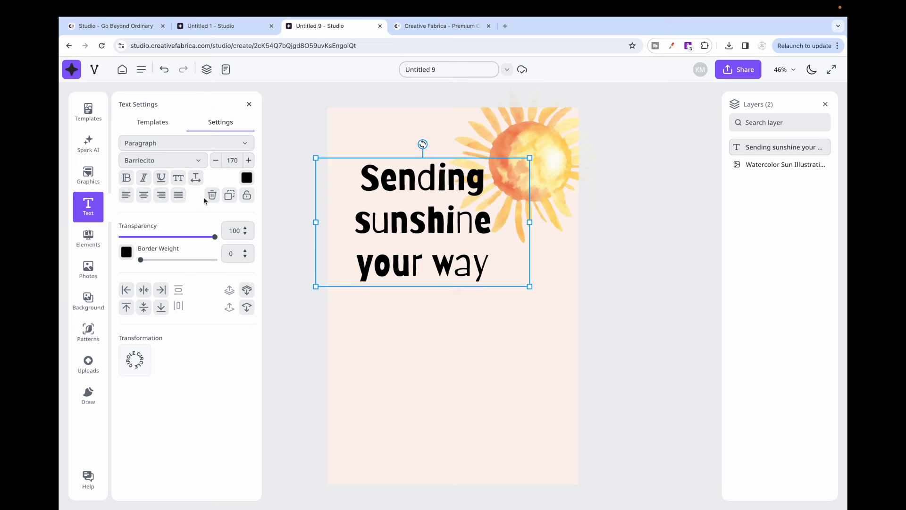
- Try the circle transformation on the greeting text with a radius of 62 and remove it again
mouse_move(215, 236)
mouse_down()
mouse_move(180, 242)
mouse_move(215, 238)
mouse_up()
drag(141, 260, 140, 260)
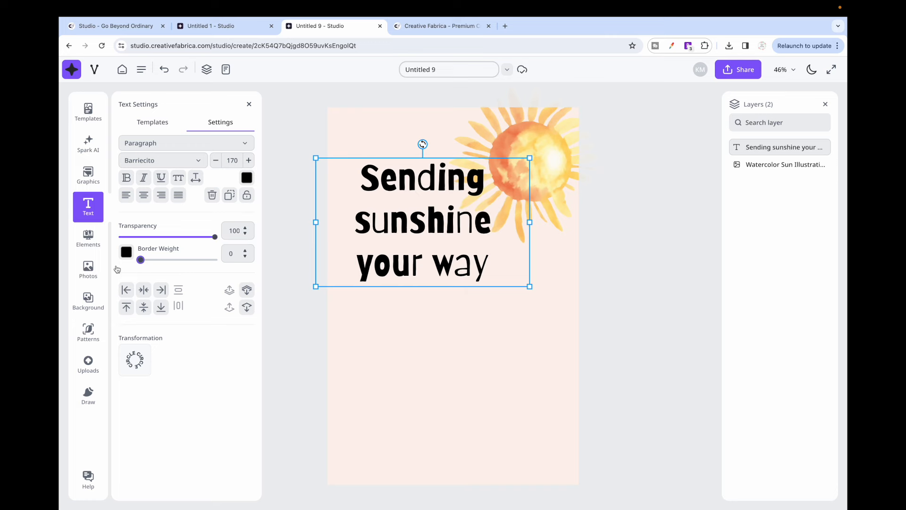
click(137, 363)
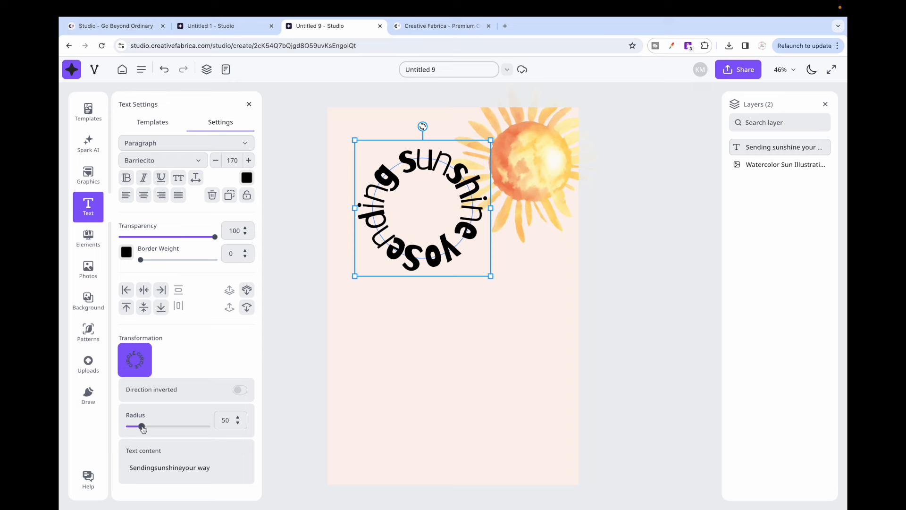
mouse_move(143, 427)
mouse_down()
mouse_move(129, 427)
mouse_move(146, 427)
mouse_up()
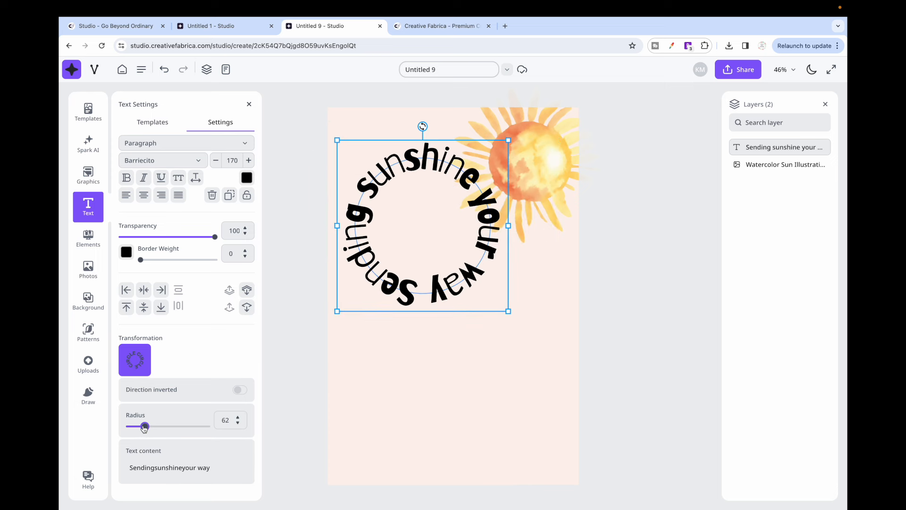
click(134, 359)
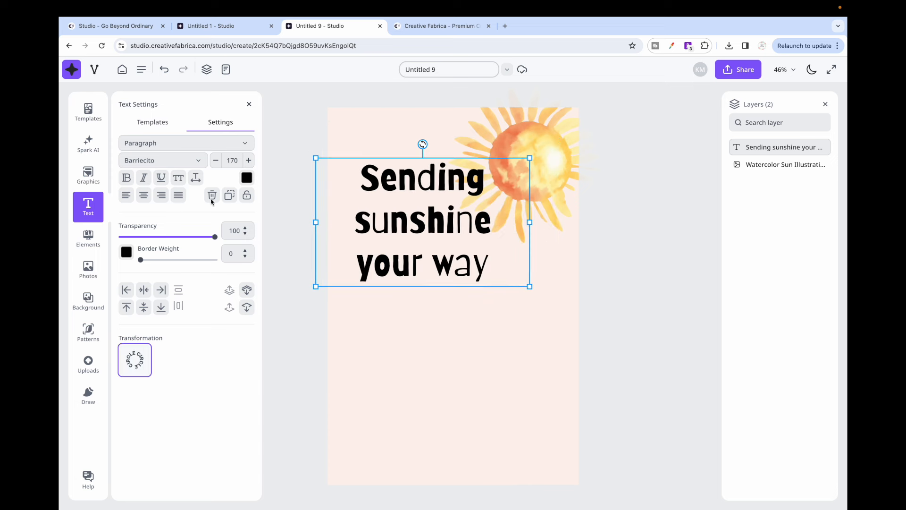
- Change the greeting text's colour to orange and move the text slightly up beside the sun
click(247, 178)
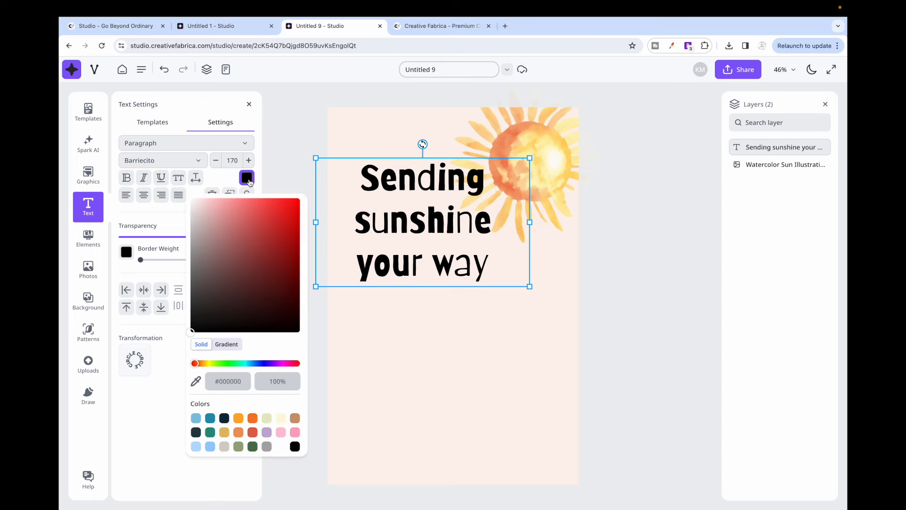
click(197, 382)
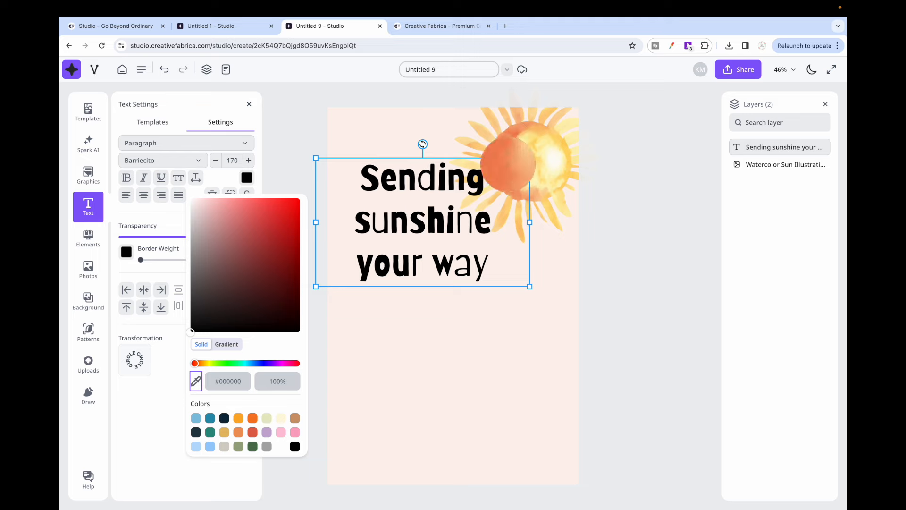
click(507, 186)
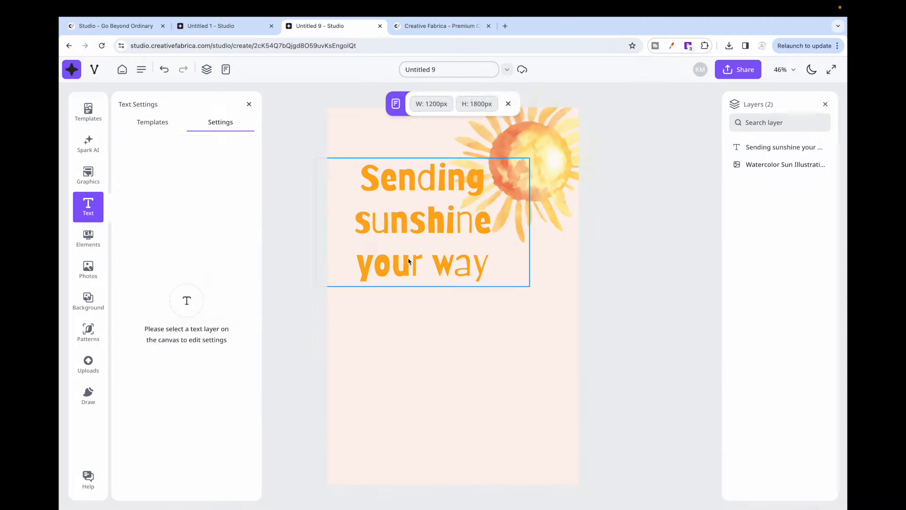
click(409, 261)
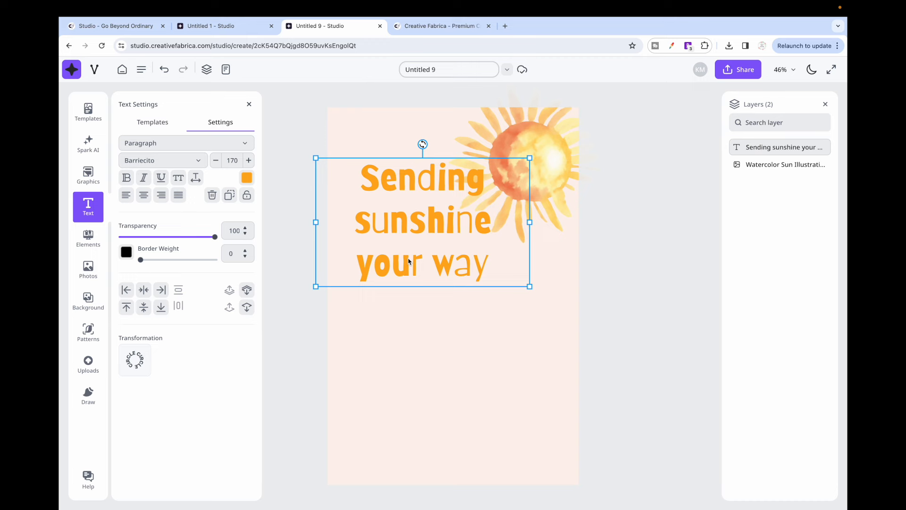
drag(412, 215, 407, 199)
click(462, 373)
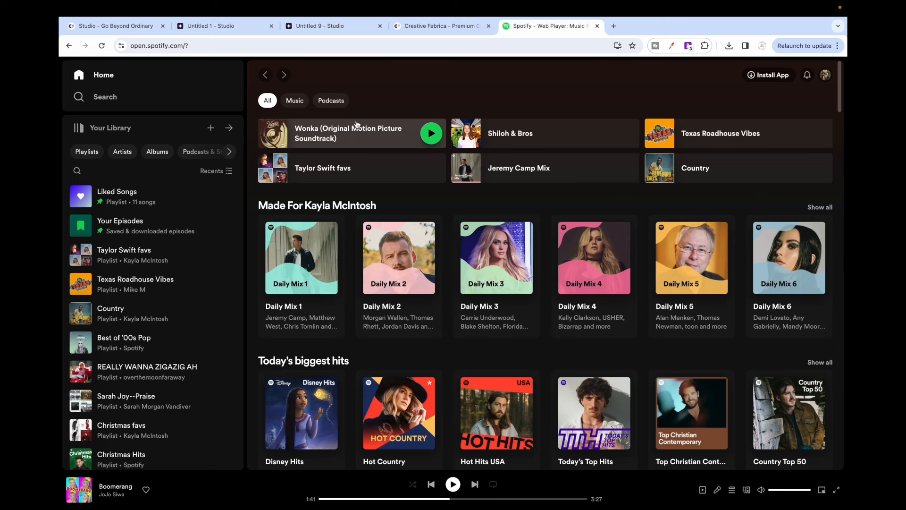
- In the Spotify web player, open "Here Comes The Sun - Remastered 2009" by The Beatles and copy its song link
click(127, 97)
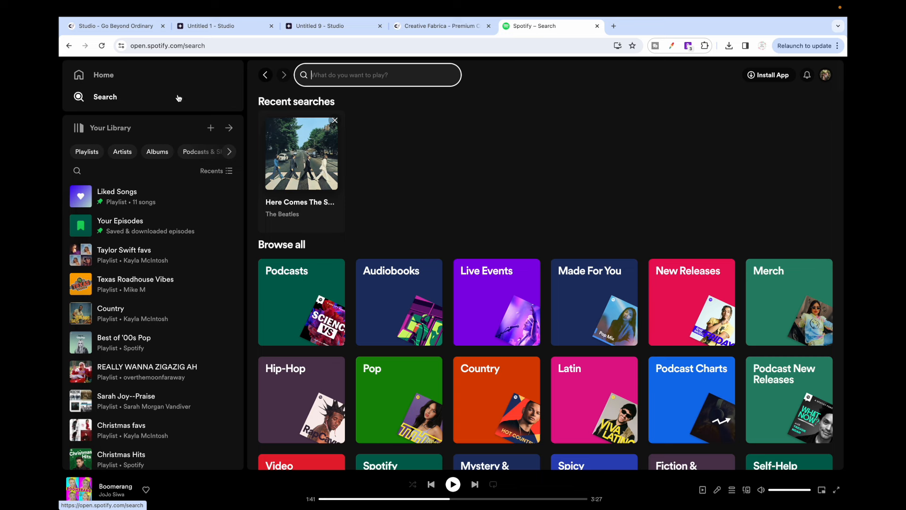
click(305, 166)
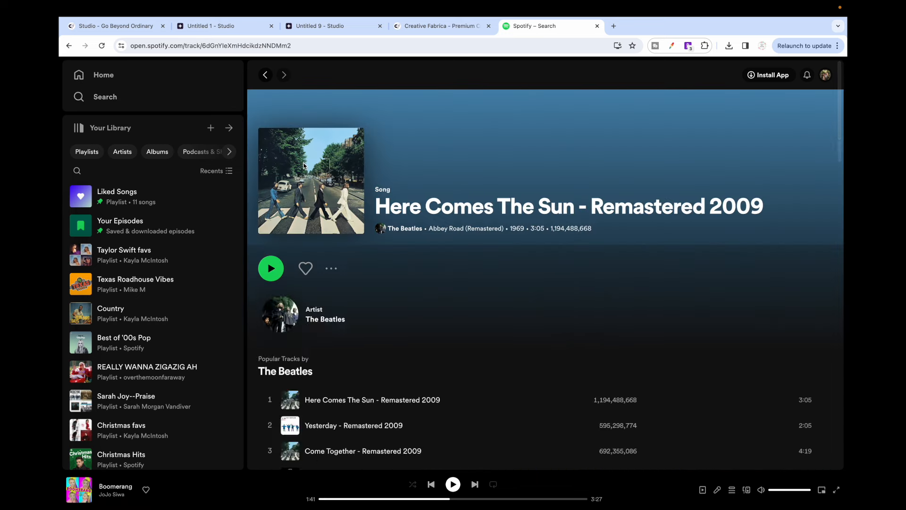
click(333, 268)
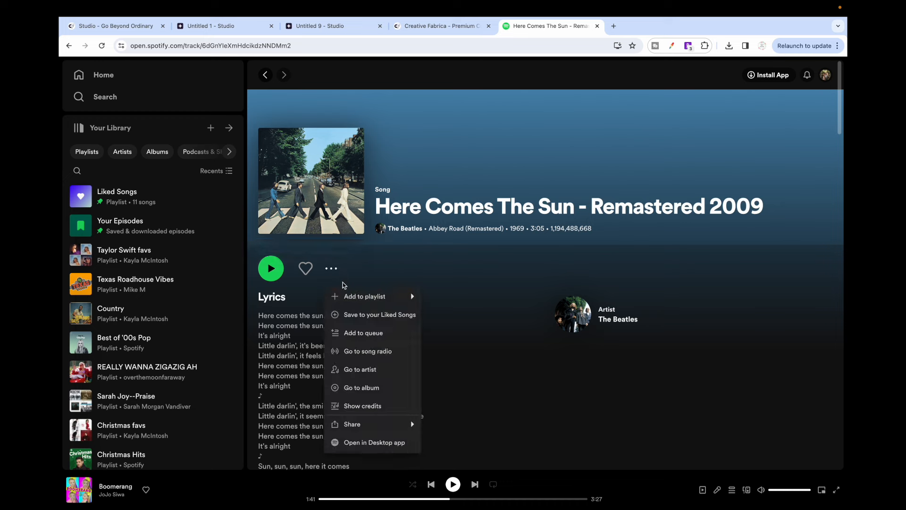
mouse_move(355, 426)
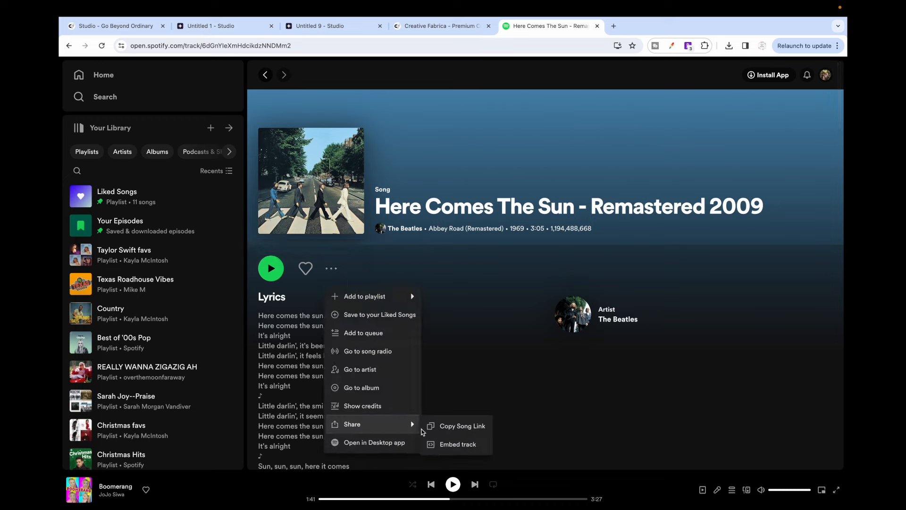
click(465, 426)
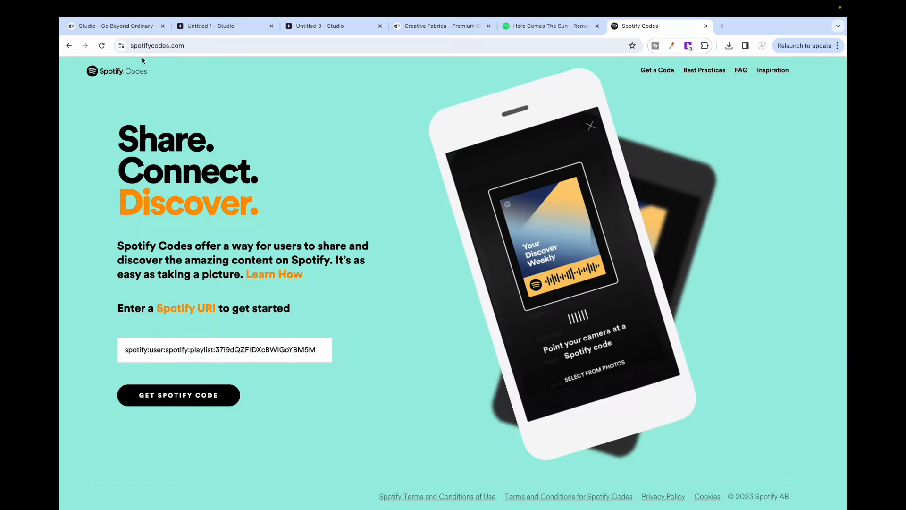
- On spotifycodes.com, submit the copied song link for a Spotify code and look through the usage acknowledgements
click(217, 352)
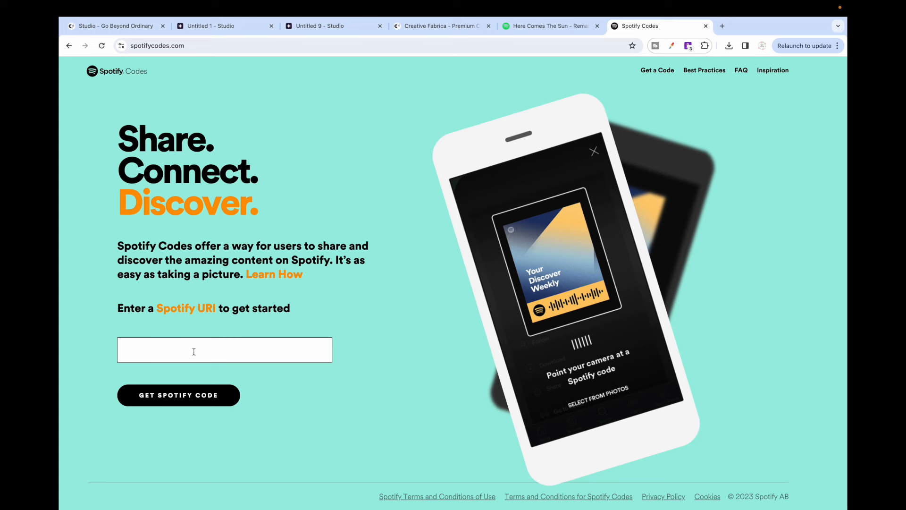
key(super+v)
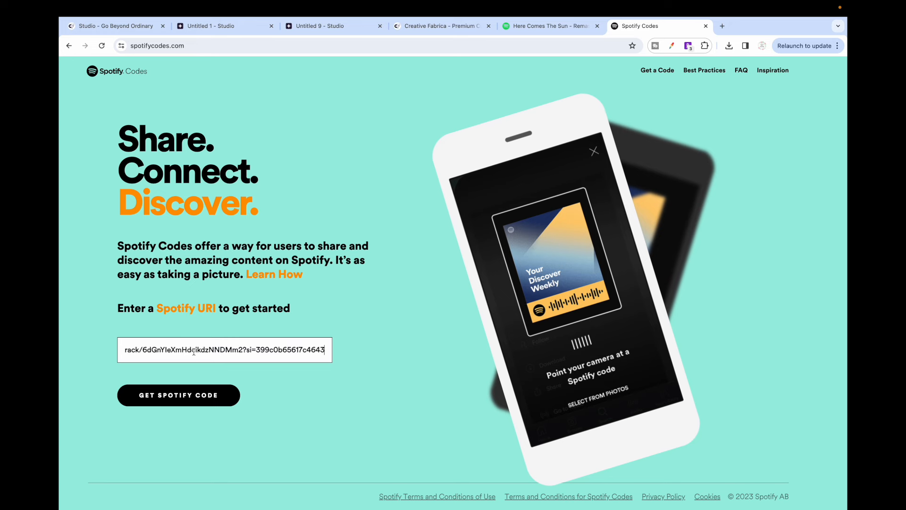
click(178, 403)
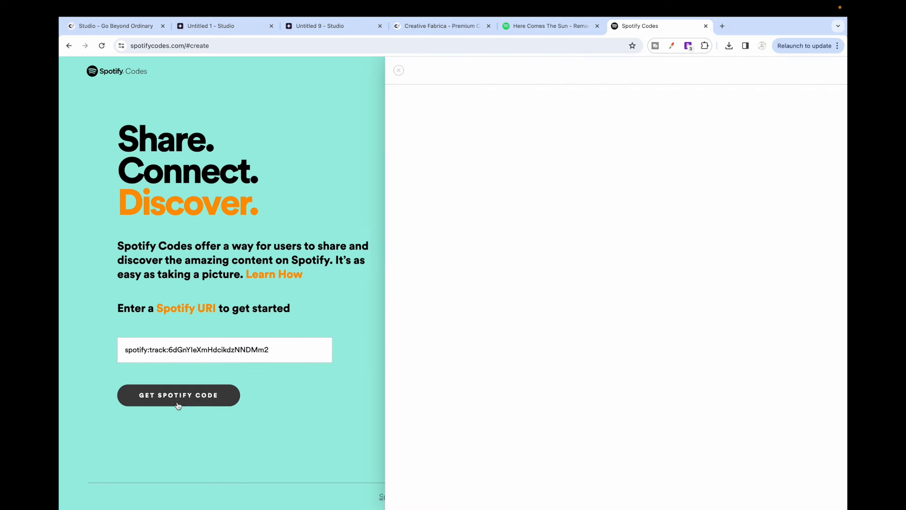
scroll(515, 259, down, 2)
scroll(515, 259, up, 2)
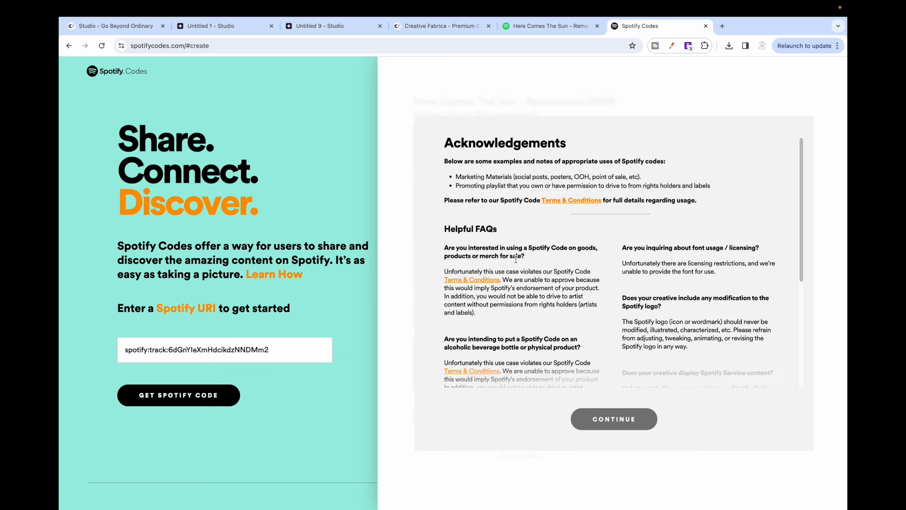
- Accept the Spotify code usage acknowledgements and download the generated song code as a JPEG
click(595, 415)
click(513, 420)
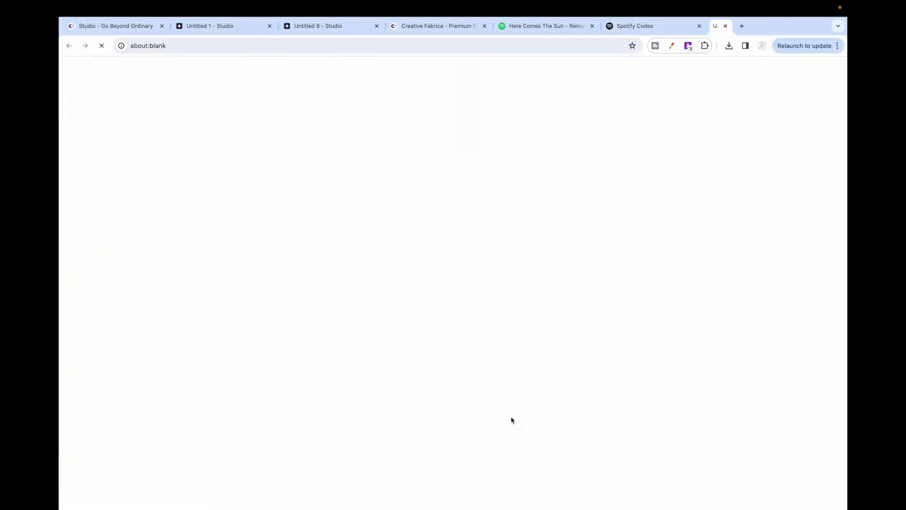
- Upload the downloaded Spotify code JPEG to the Untitled 9 card design, place it below the greeting text and enlarge it
click(326, 25)
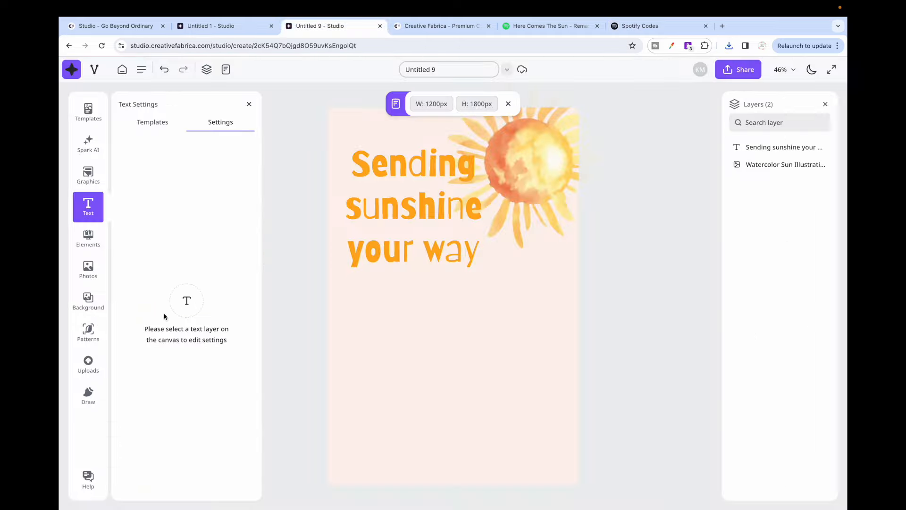
click(89, 362)
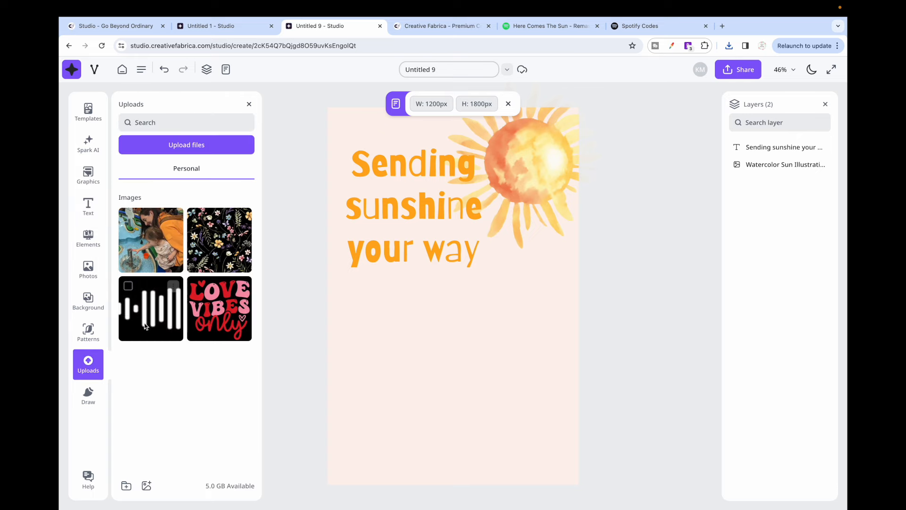
click(192, 147)
click(273, 143)
click(343, 162)
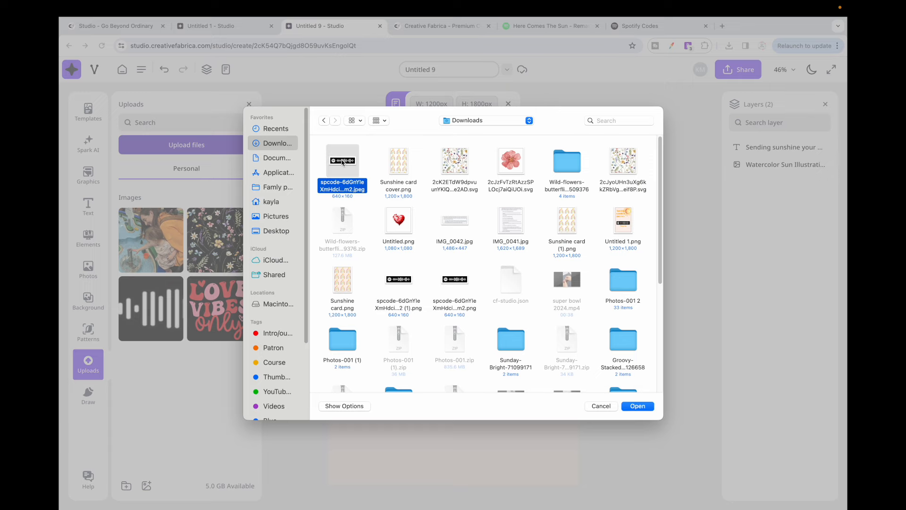
double_click(342, 162)
drag(151, 236, 426, 326)
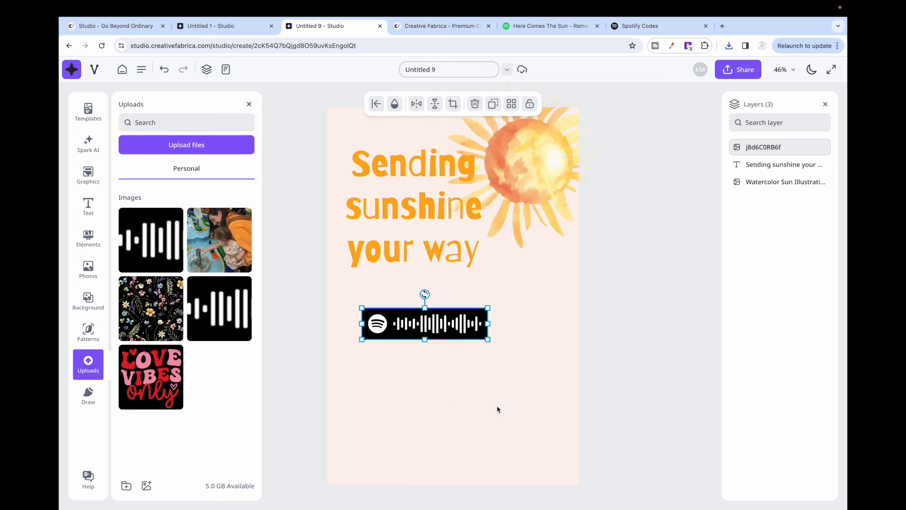
drag(488, 339, 508, 342)
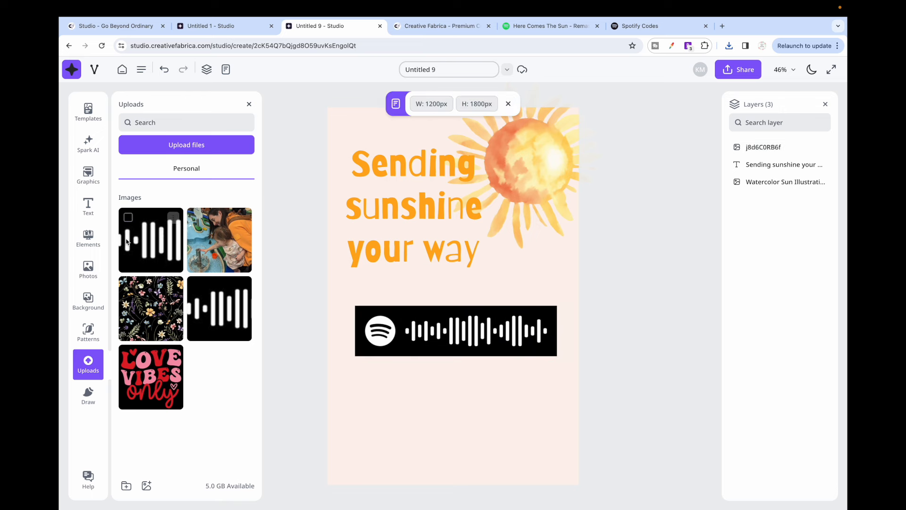
- Add the text "Play Me" in the Barriecito font and place it centred below the Spotify code
click(87, 204)
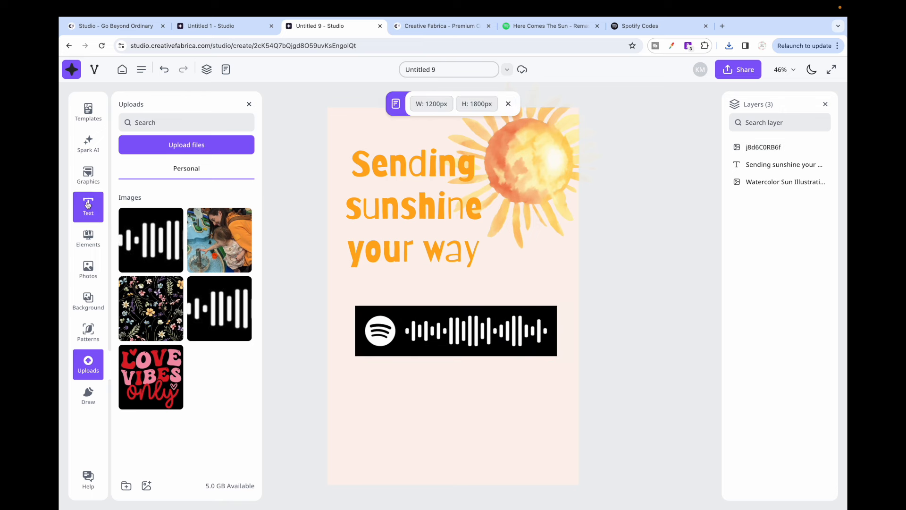
click(189, 144)
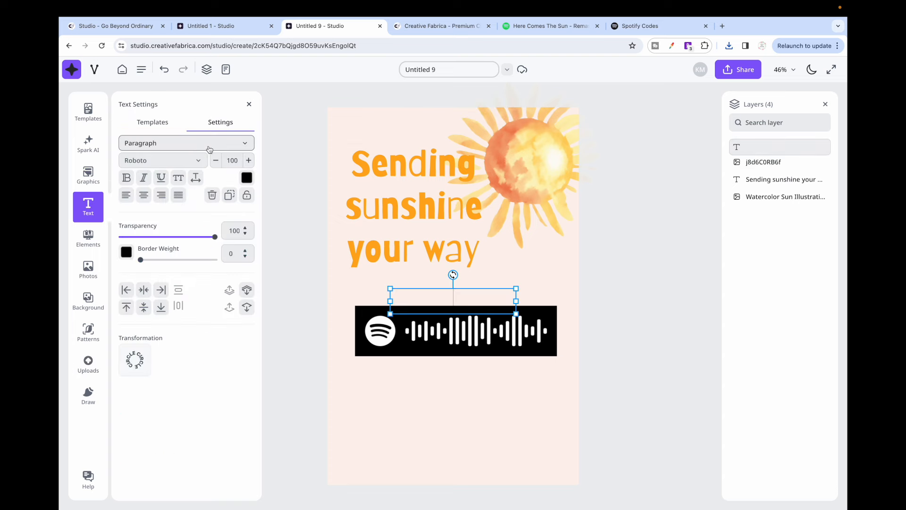
text(Play Me)
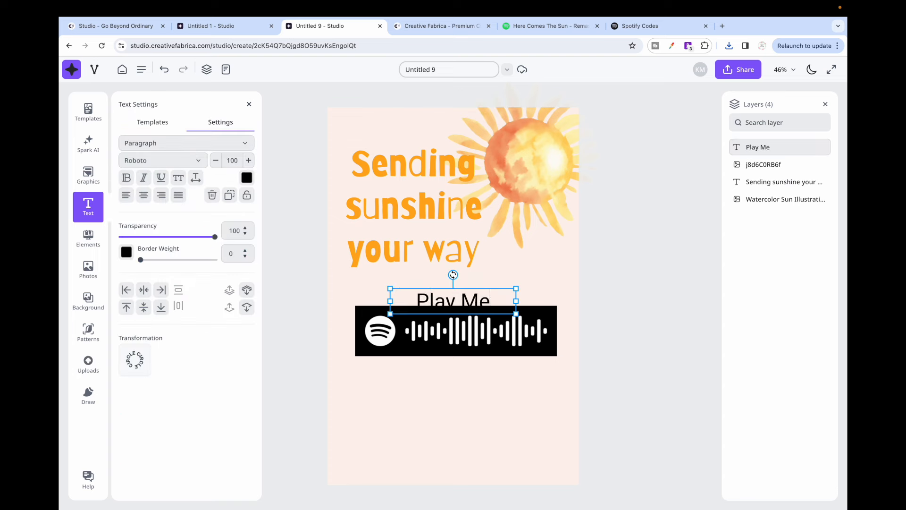
click(160, 162)
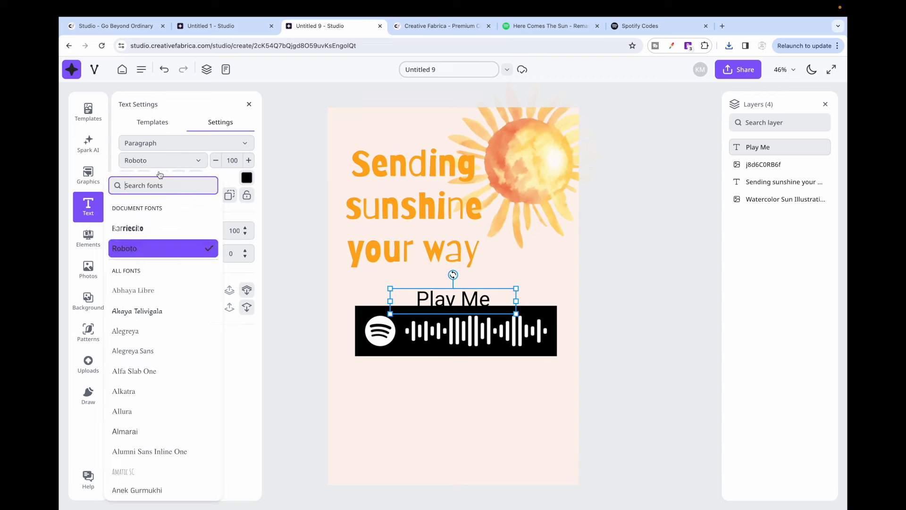
click(127, 228)
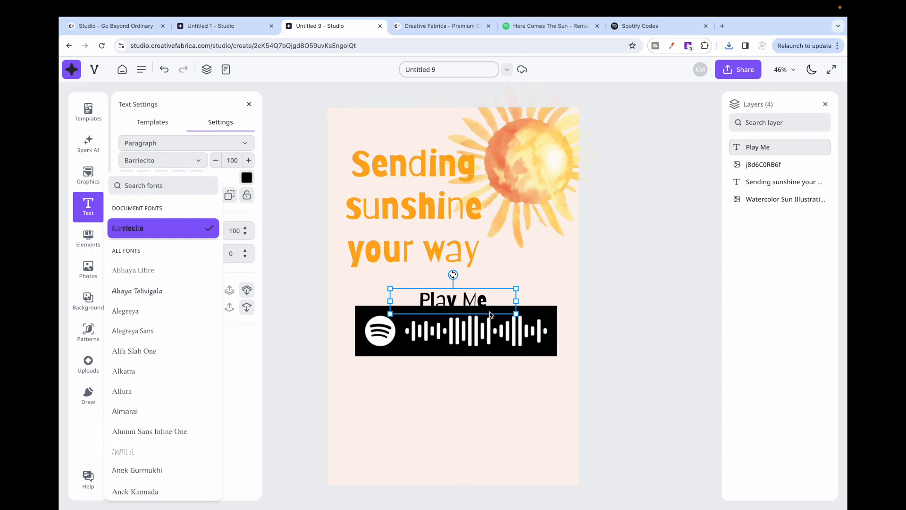
drag(478, 303, 481, 410)
- Copy the greeting text's orange colour code and apply it to the "Play Me" text
click(246, 178)
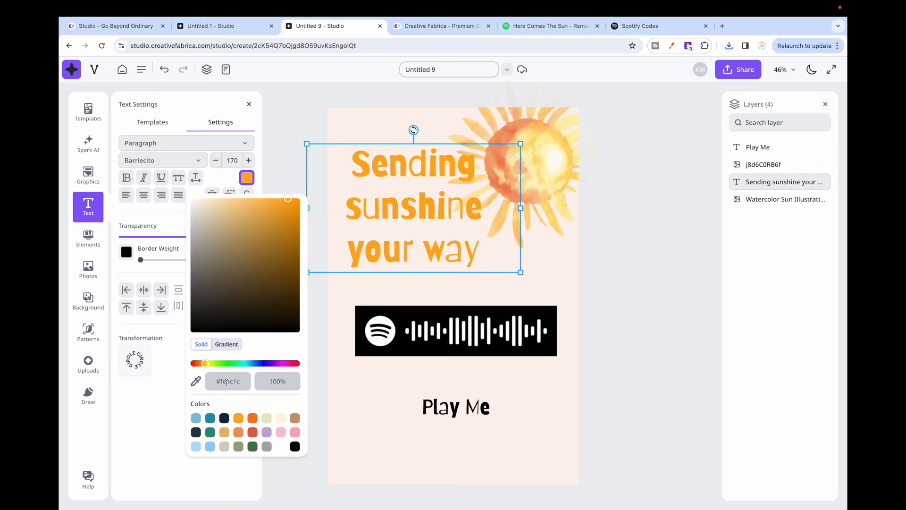
triple_click(226, 382)
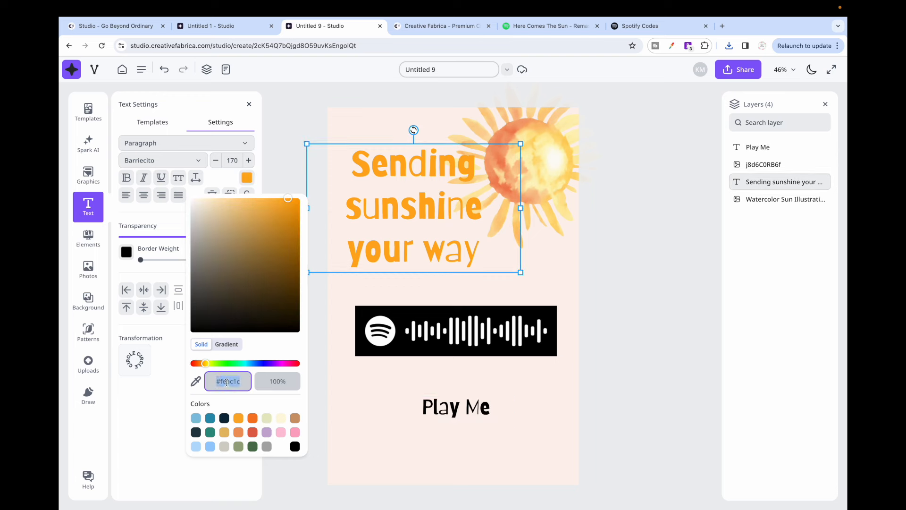
click(470, 406)
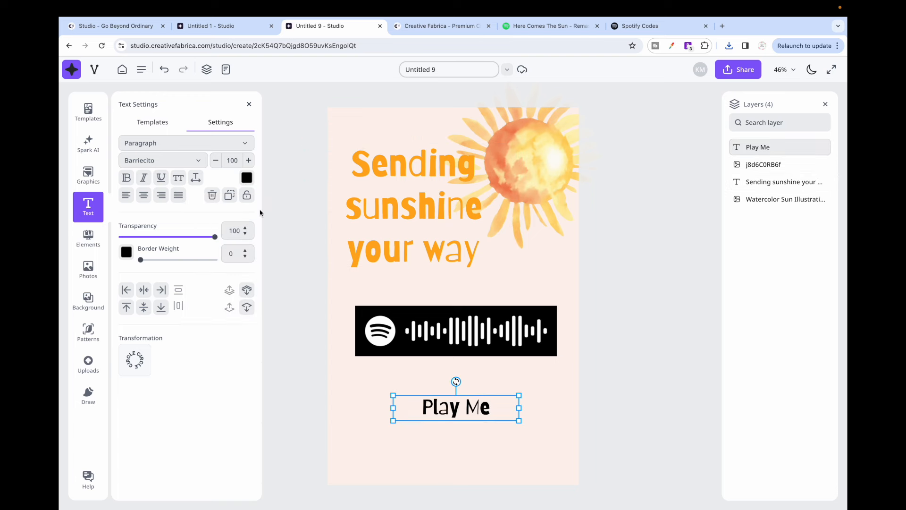
click(246, 177)
triple_click(229, 380)
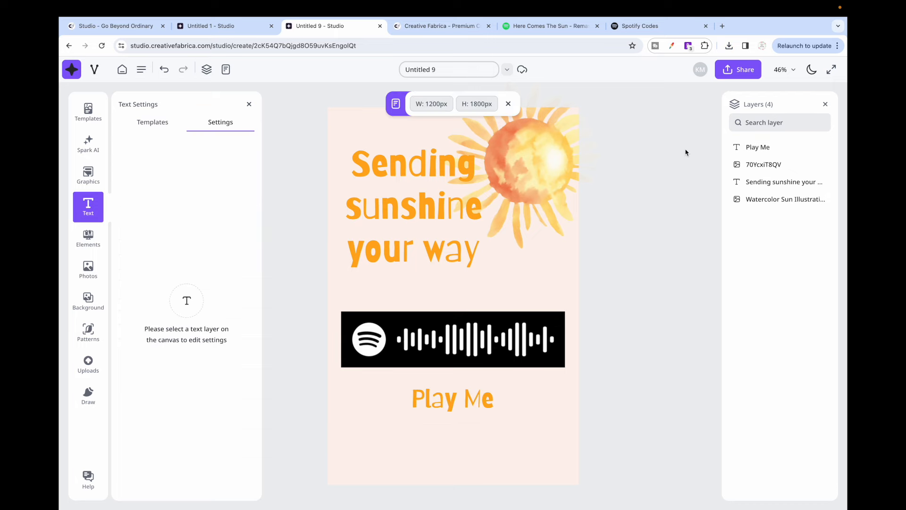
- Download the sunshine card design with the Spotify code as a PNG
click(740, 69)
click(493, 291)
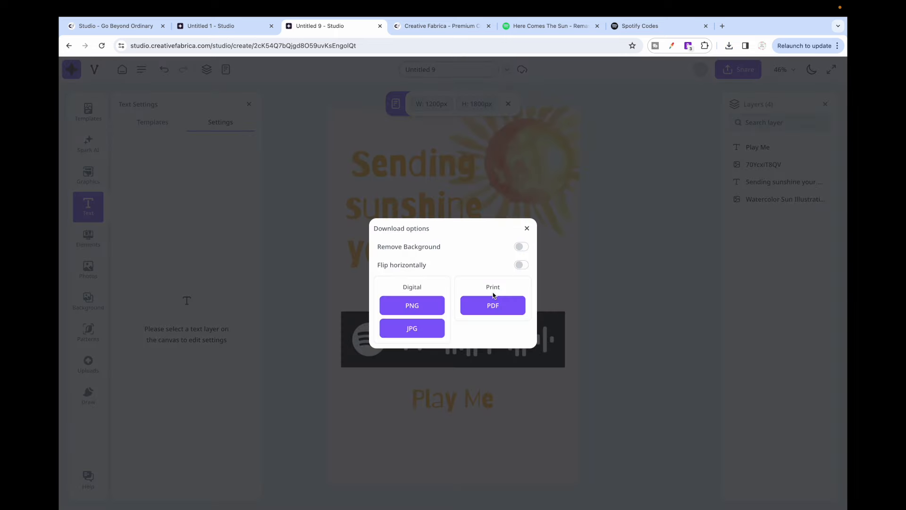
click(412, 307)
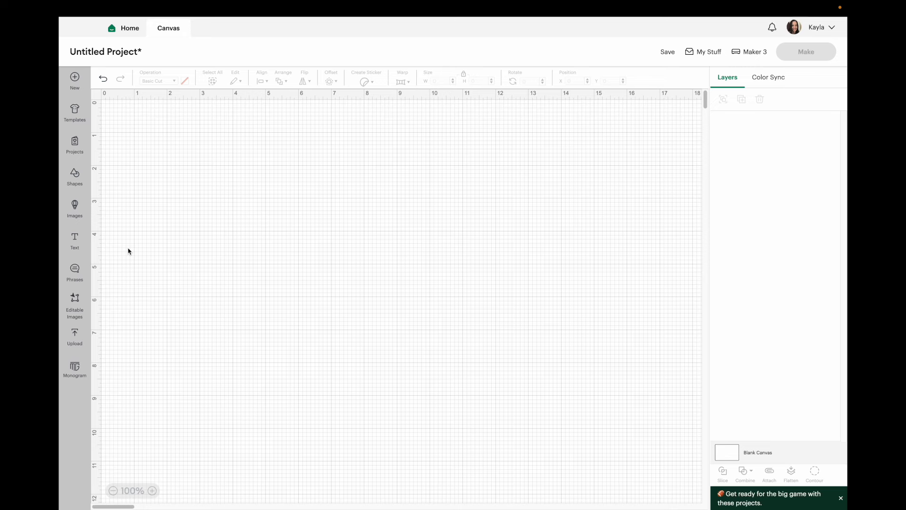
- In Cricut Design Space, upload the rainbow image "Sunshine card cover" as a Complex, Print Then Cut image
click(75, 336)
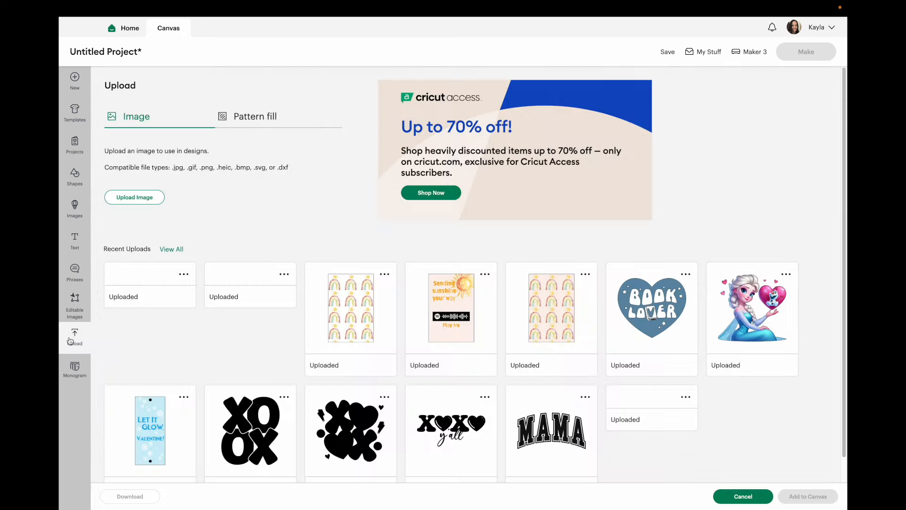
click(135, 196)
click(444, 242)
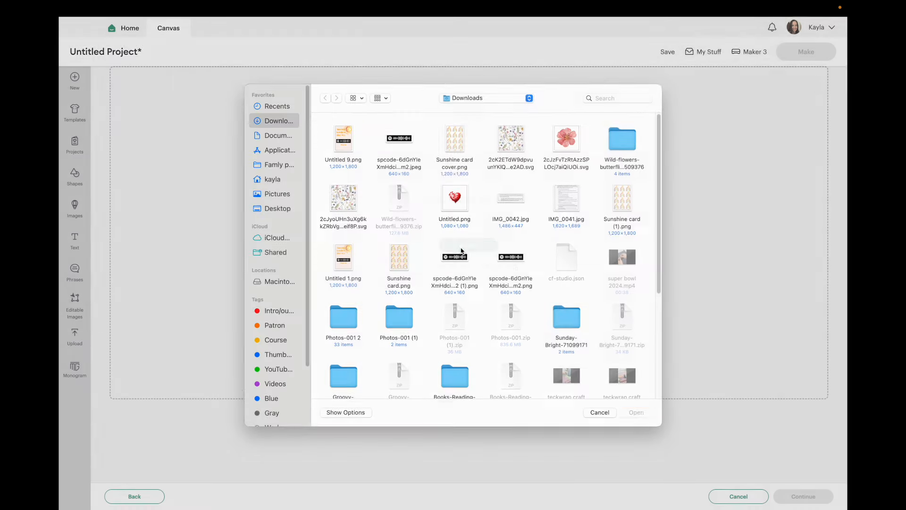
click(640, 422)
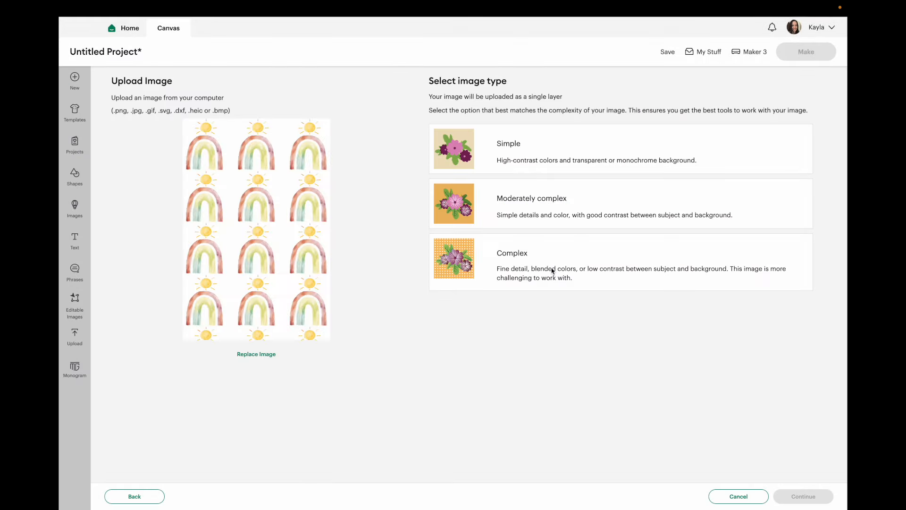
click(525, 269)
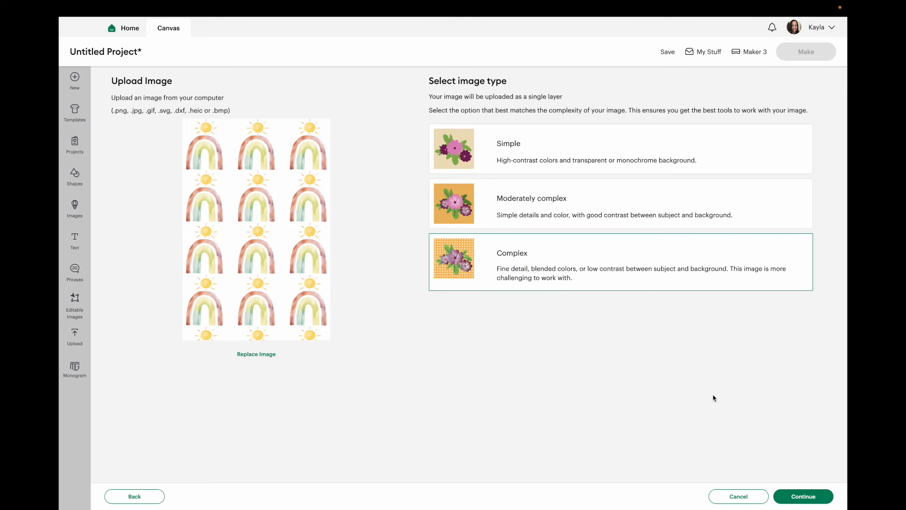
click(794, 501)
click(802, 497)
click(801, 496)
- Upload the greeting design "Untitled 9.png" as a Complex, Print Then Cut image
click(479, 243)
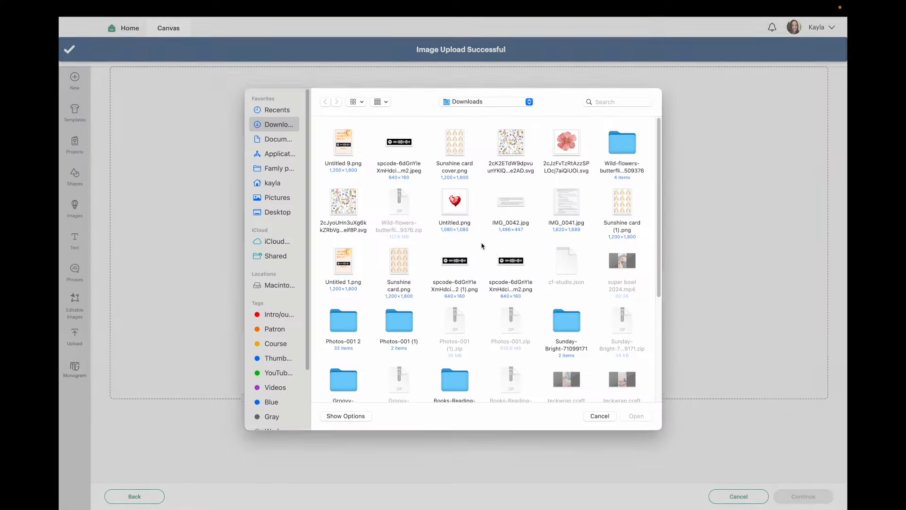
double_click(343, 139)
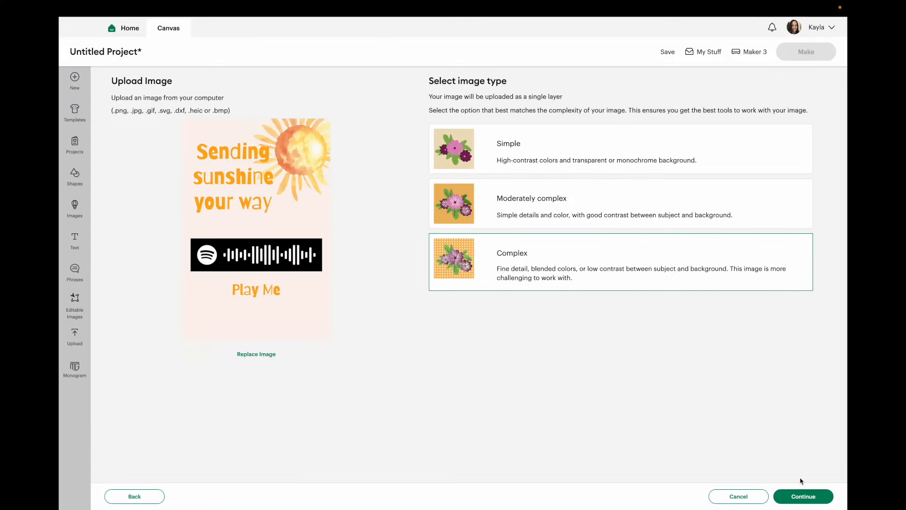
click(803, 496)
click(802, 496)
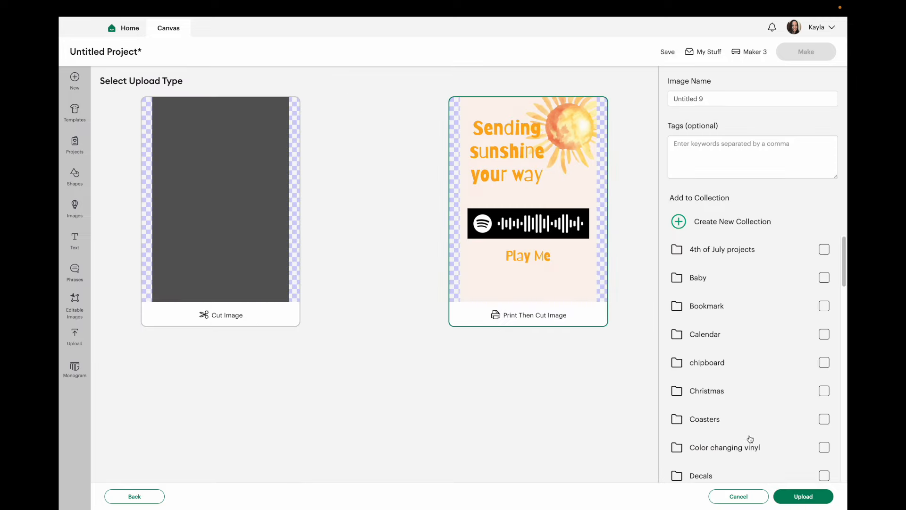
click(803, 495)
- Add both uploaded card images to the canvas and move the rainbow cover to the right of the greeting design
click(150, 312)
click(808, 497)
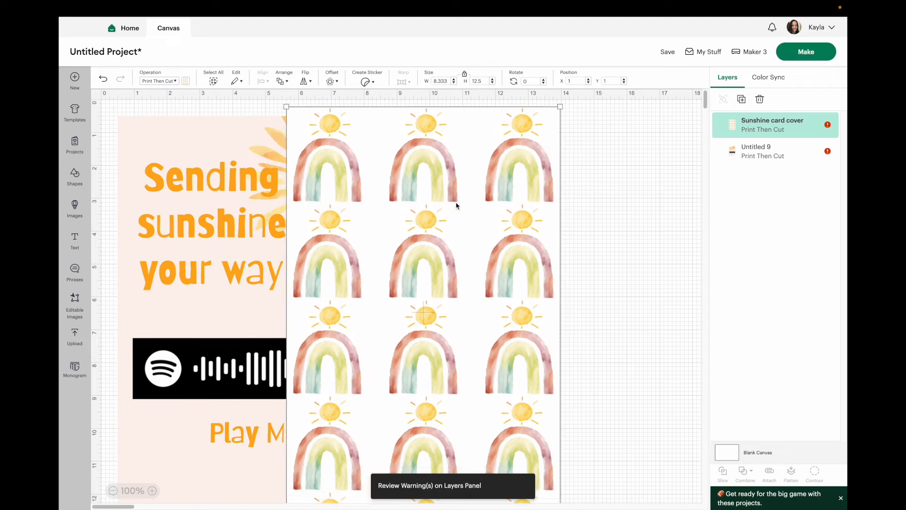
drag(456, 206, 556, 240)
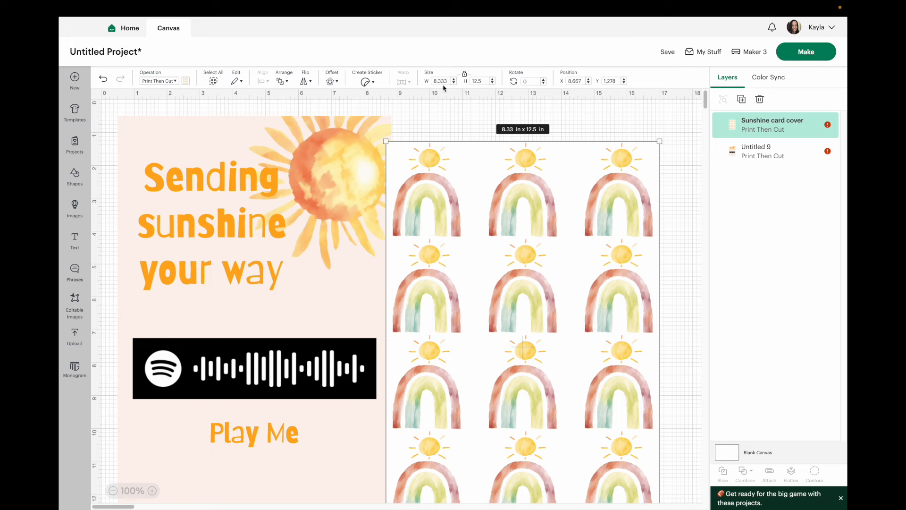
- Resize the rainbow cover and the greeting design to a width of 4 in each, keeping their proportions
double_click(441, 82)
text(4)
key(Return)
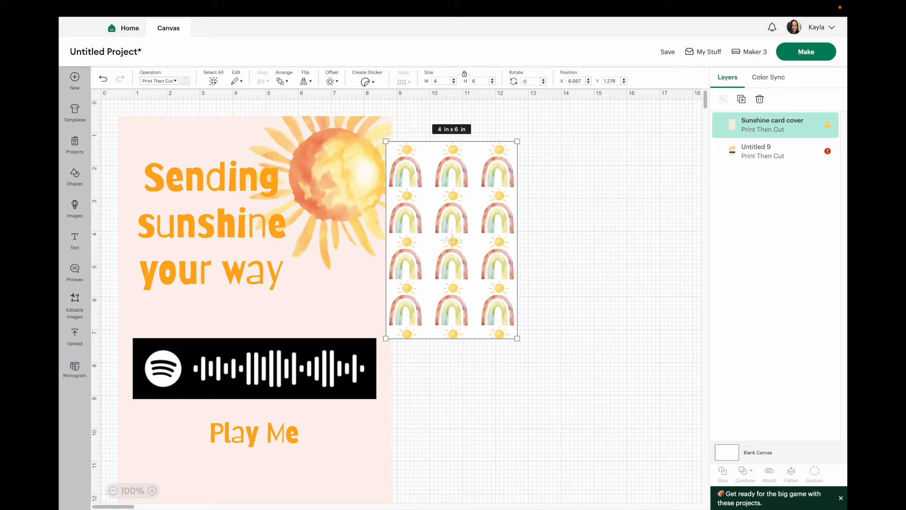
drag(450, 228, 356, 262)
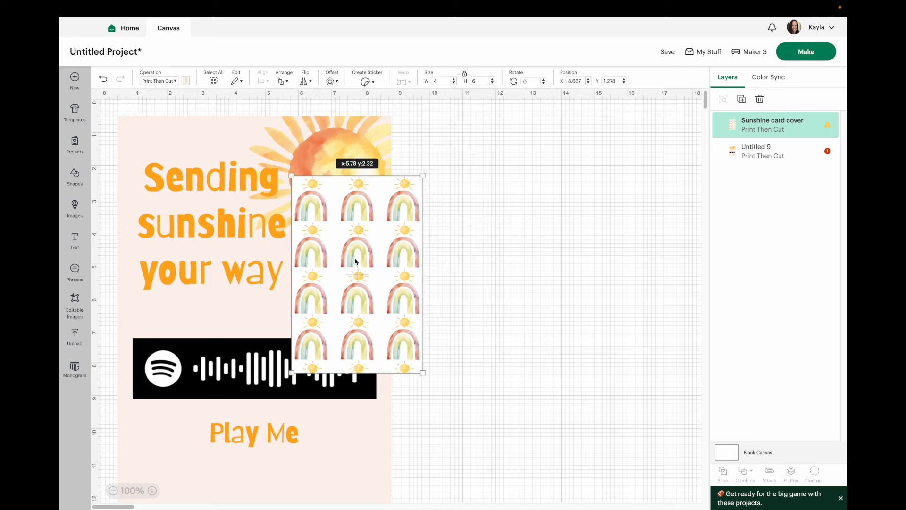
click(158, 240)
double_click(440, 81)
text(4)
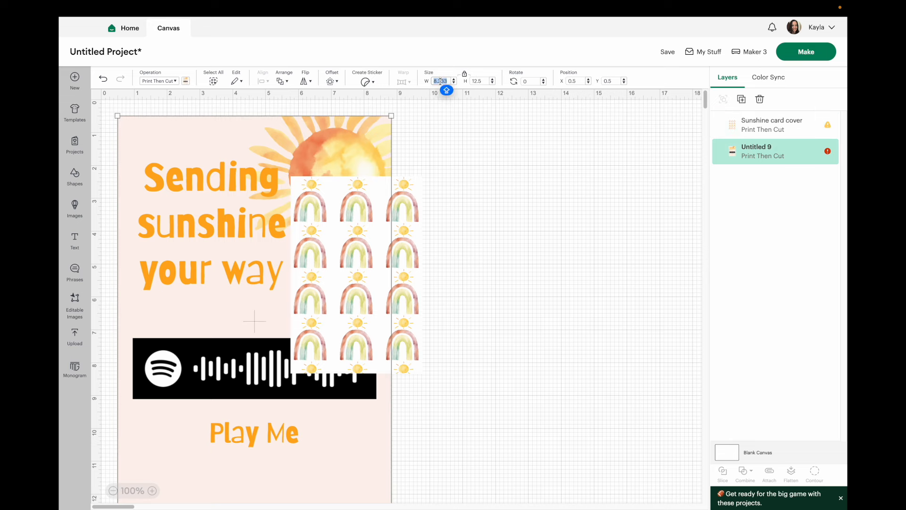
key(Return)
- Separate the two card images on the canvas, with the rainbow cover on the left and the greeting design at the lower right
drag(196, 194, 595, 285)
drag(391, 271, 319, 242)
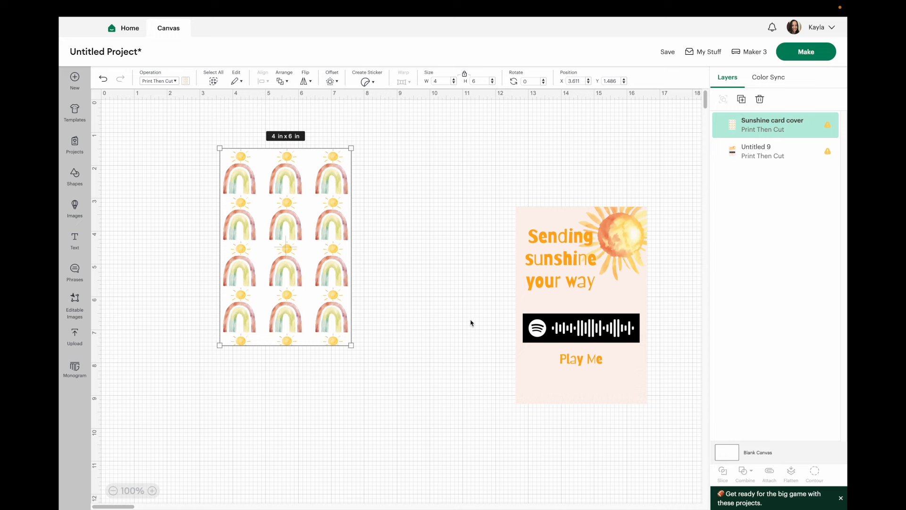
drag(566, 273, 548, 348)
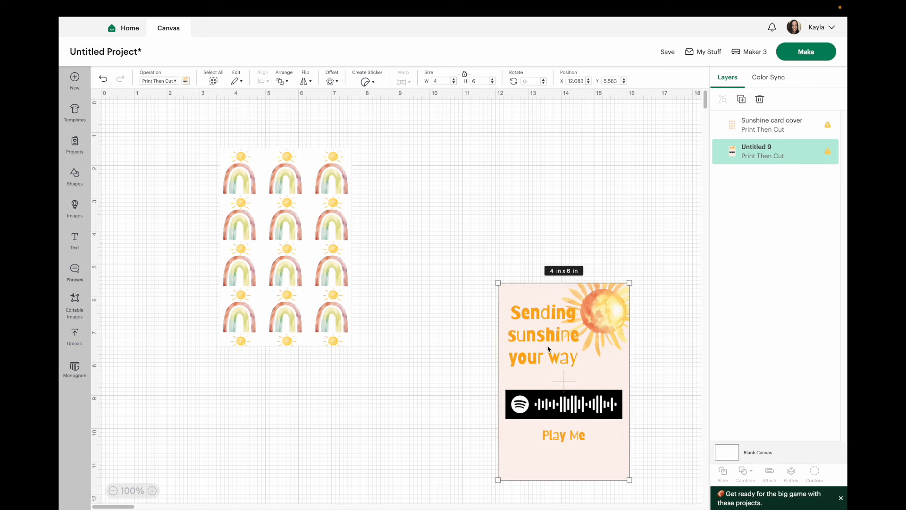
- Add a free square shape to the canvas and change its color to white
click(74, 175)
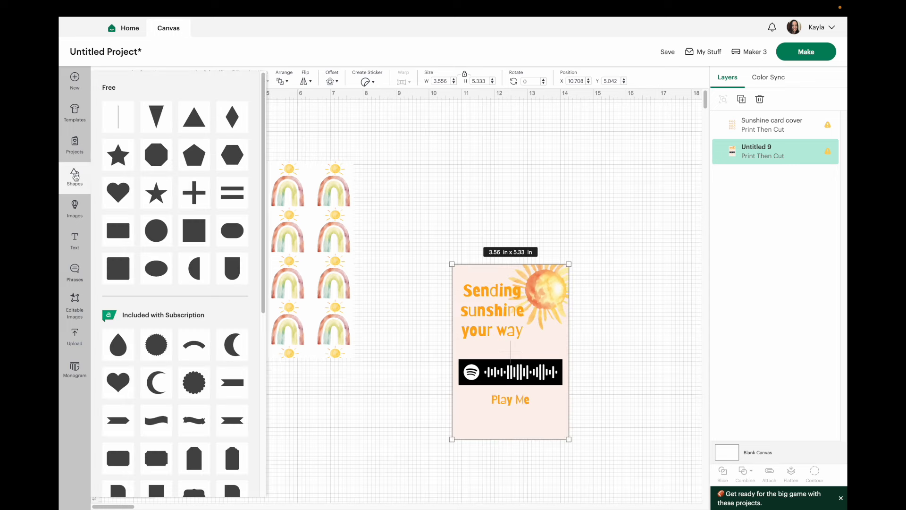
click(191, 233)
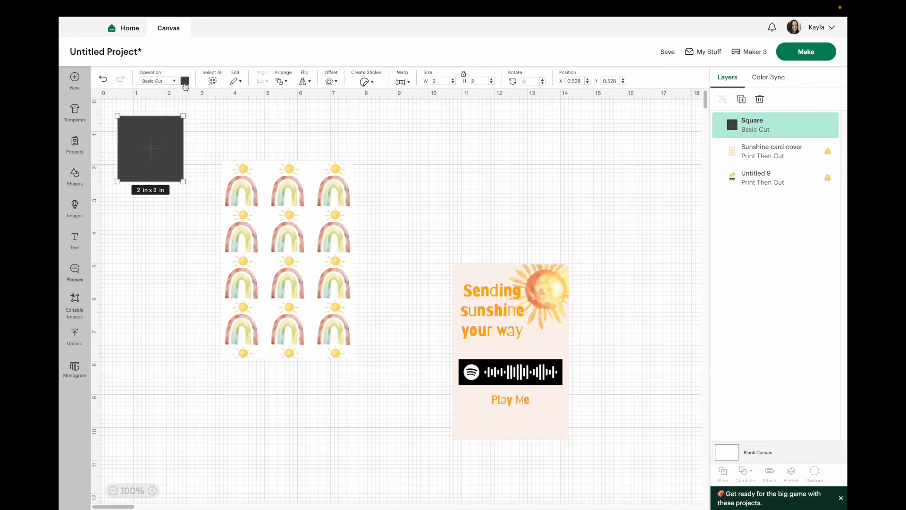
click(185, 82)
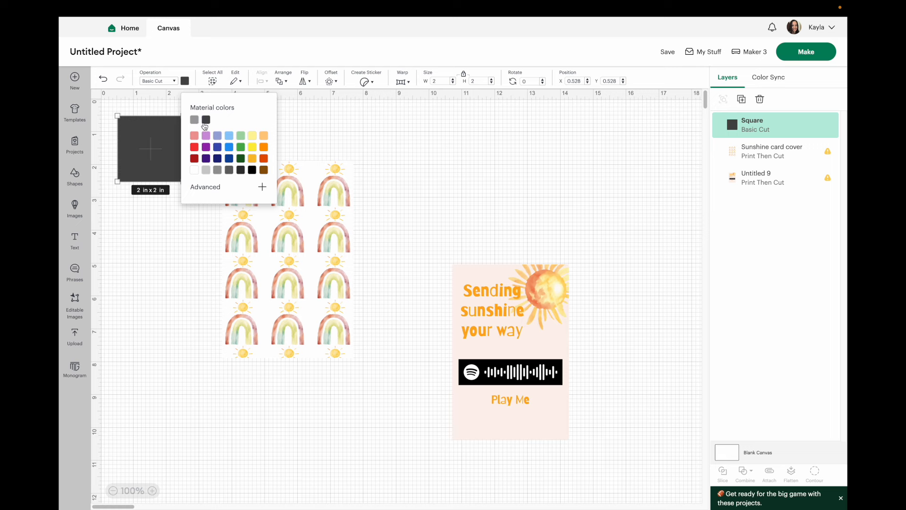
click(194, 170)
- Unlock the square's proportions and set its size to 4 in wide by 6 in high
click(464, 74)
click(445, 82)
text(4)
key(Tab)
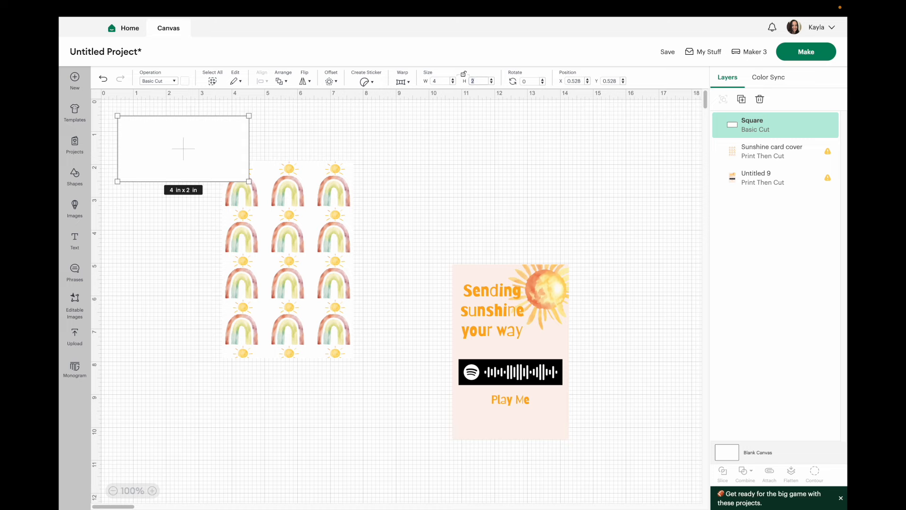
text(6)
key(Return)
- Move the white rectangle beside the rainbow cover and nudge it until its inner edge meets the cover's left edge
drag(201, 224, 249, 268)
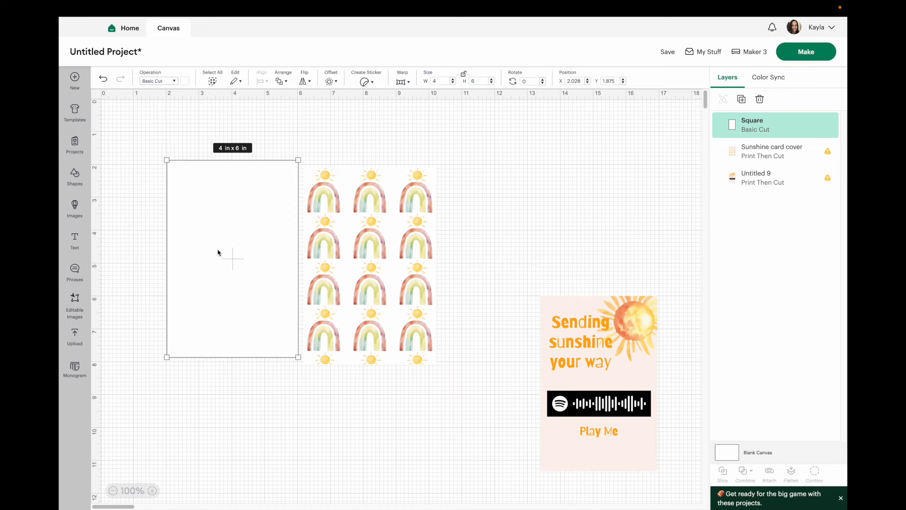
click(152, 491)
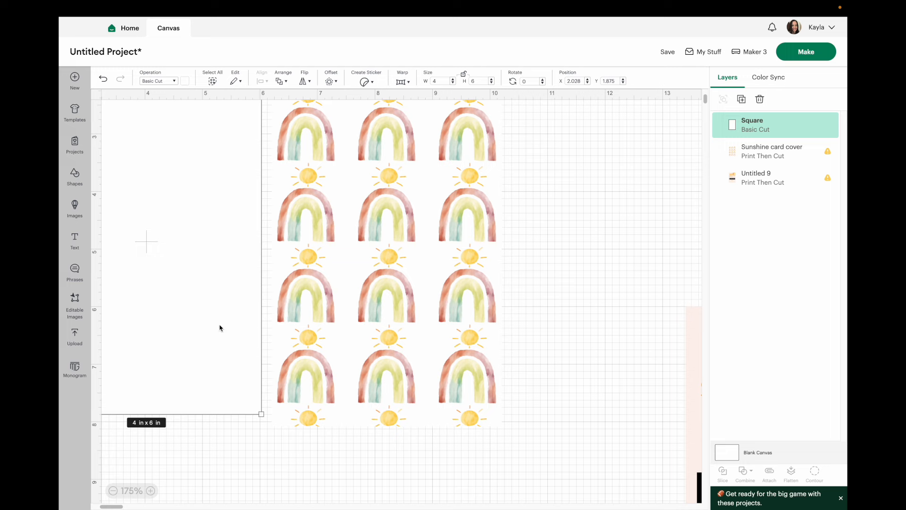
key(Right)
key(Right)
key(Right)
key(Right)
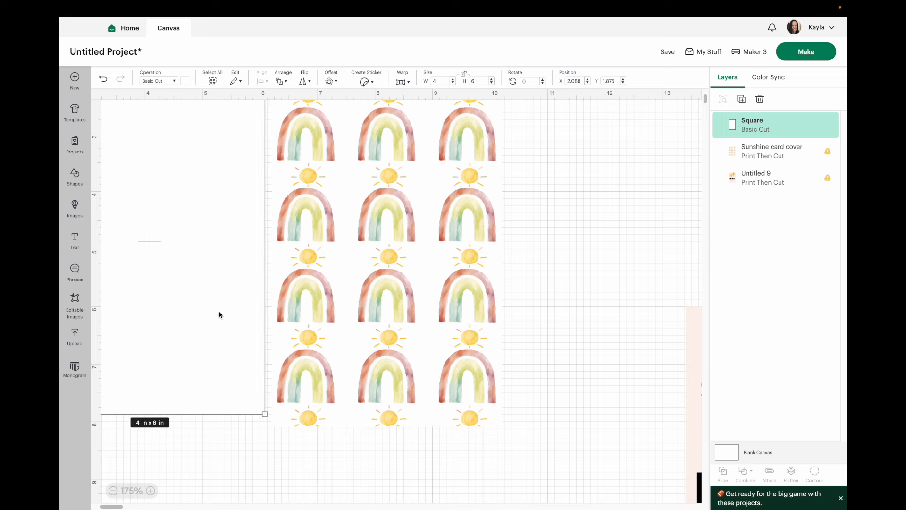
key(Right)
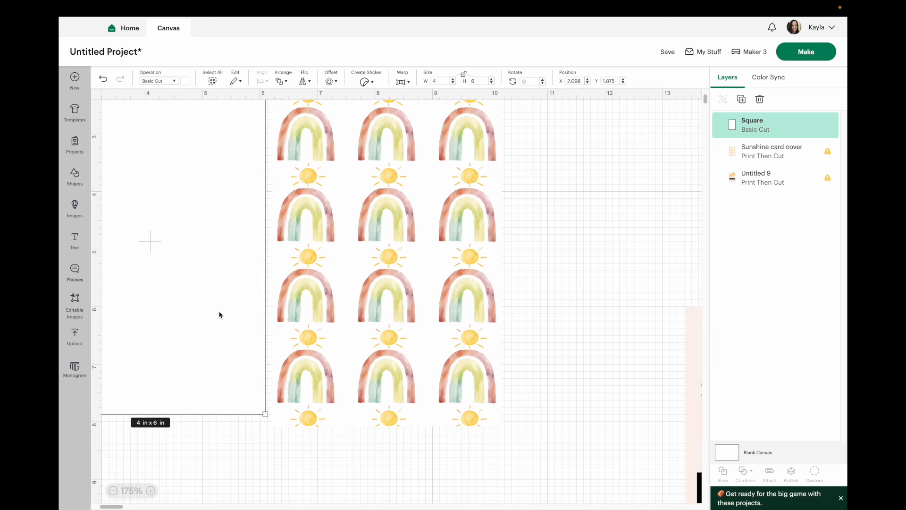
key(Right)
key(Right)
key(Right)
key(Right)
key(Right)
key(Right)
key(Right)
key(Right)
key(Right)
key(Right)
key(Right)
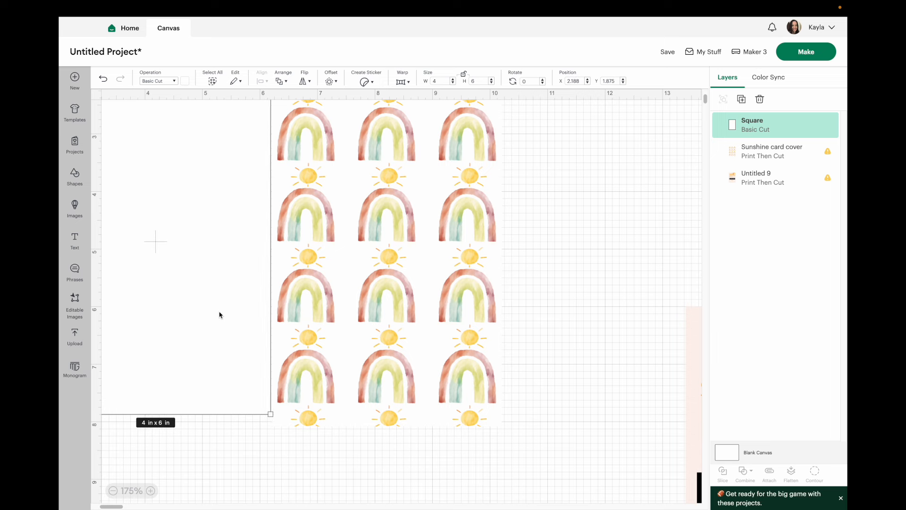
click(237, 425)
click(112, 490)
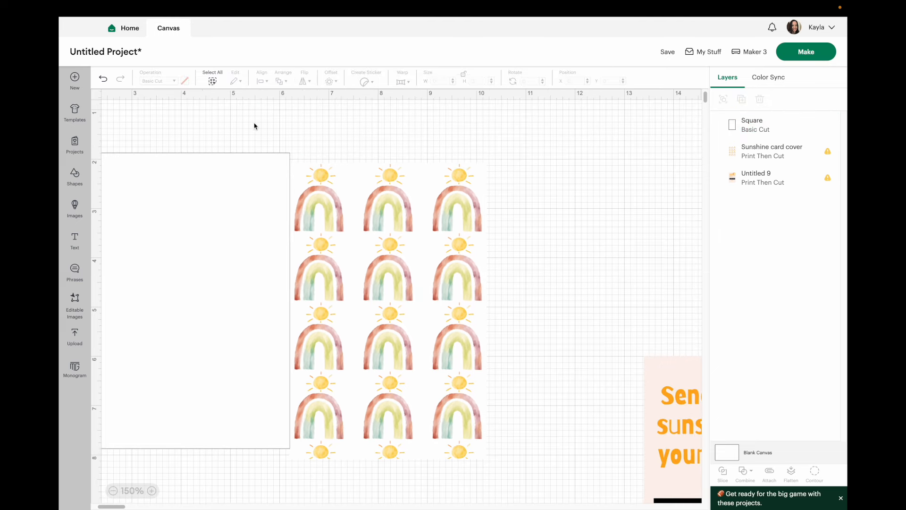
- Center the white rectangle and rainbow cover vertically with each other, and shift the pair to the right on the canvas
drag(253, 126, 355, 223)
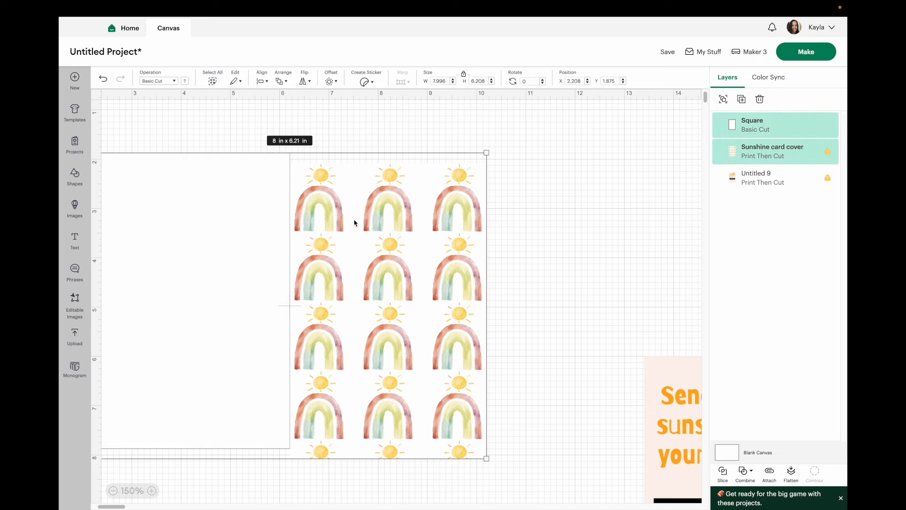
click(262, 81)
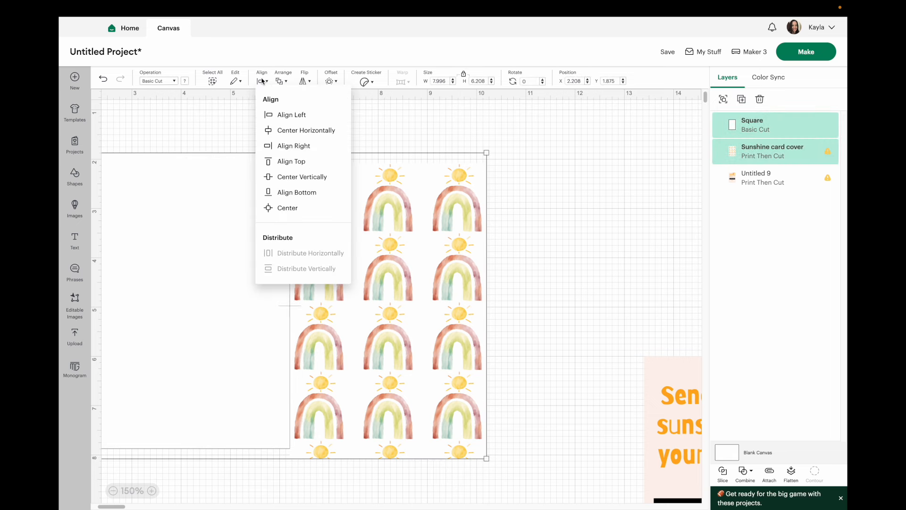
click(317, 177)
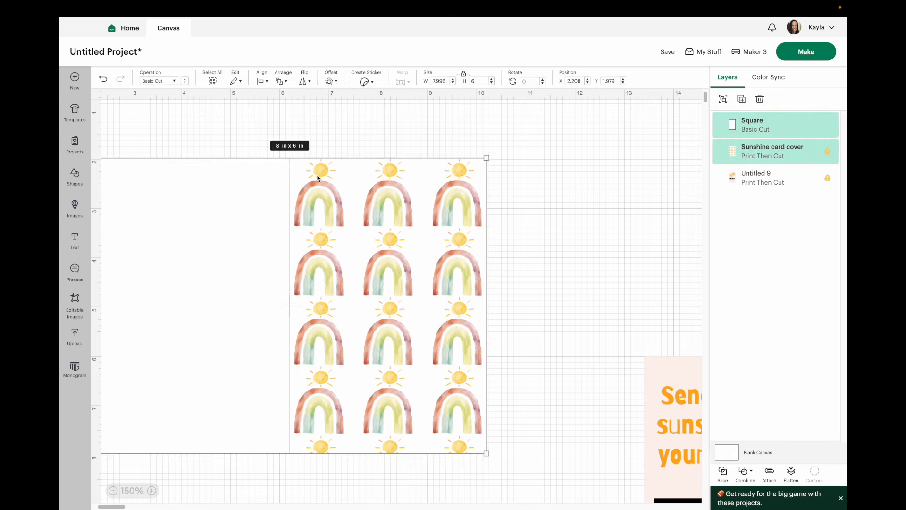
drag(278, 232, 337, 229)
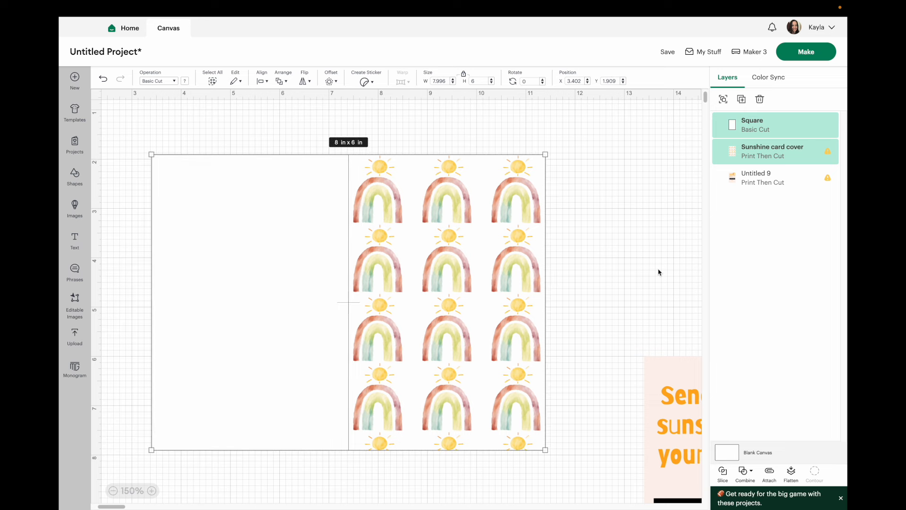
- Try attaching the white rectangle to the rainbow cover, detach them, and flatten both into a single Print Then Cut image
click(770, 471)
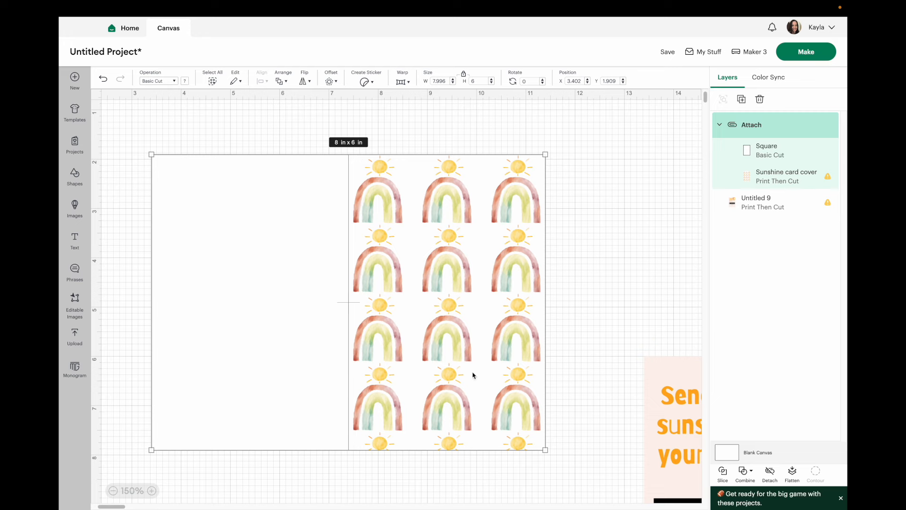
click(770, 470)
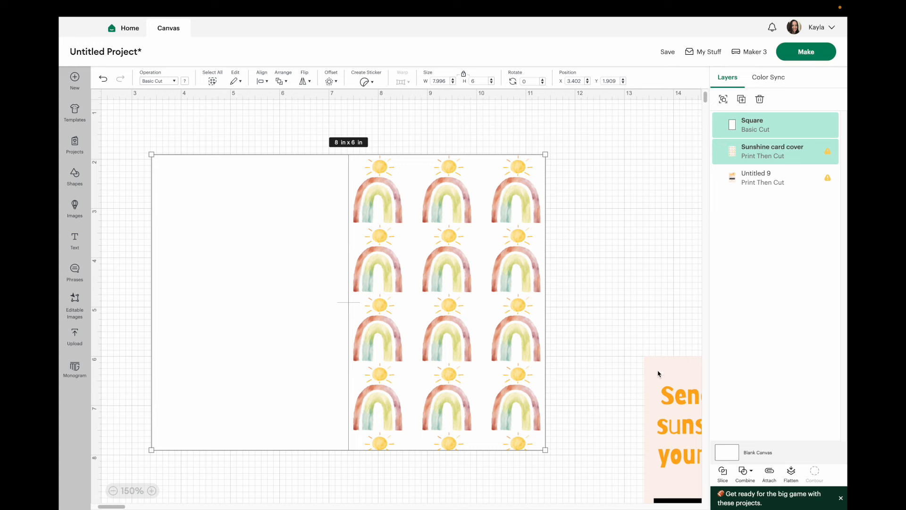
click(792, 471)
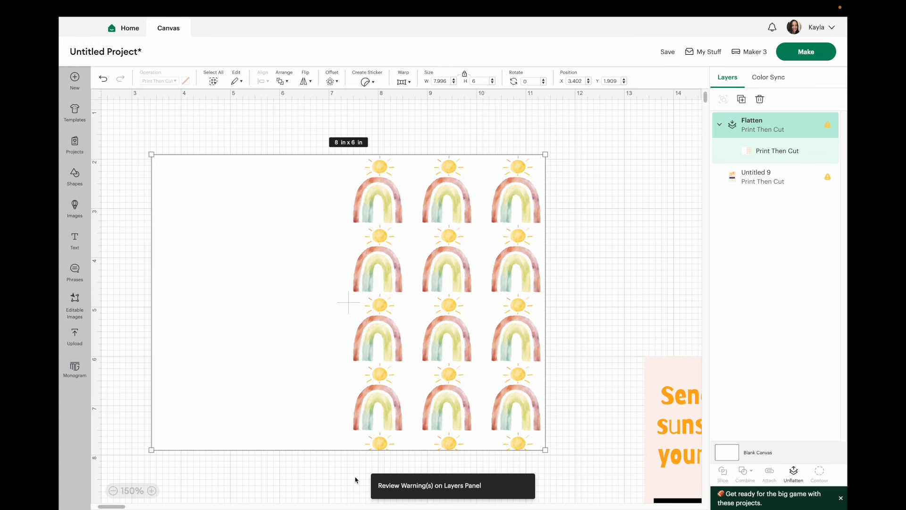
drag(380, 413, 370, 402)
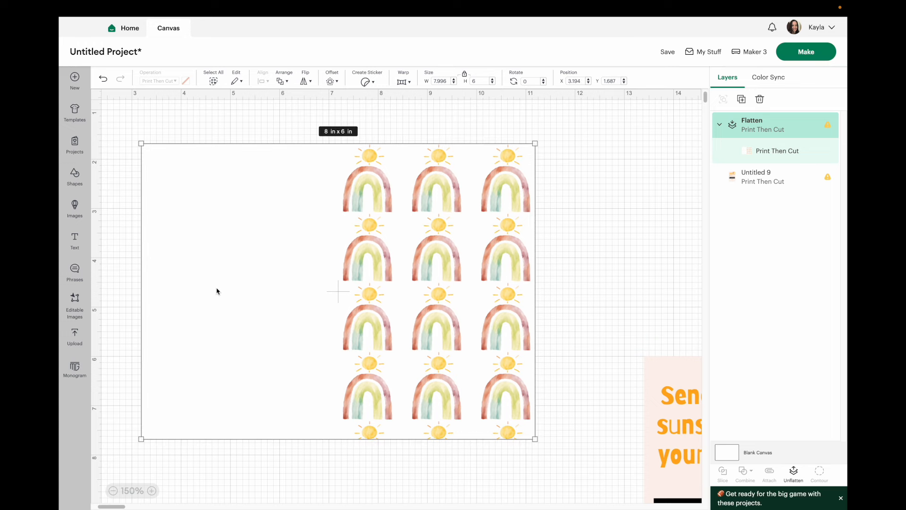
- Add a score line, set its height to 6 in, and place it between the blank half and the rainbow half
click(75, 175)
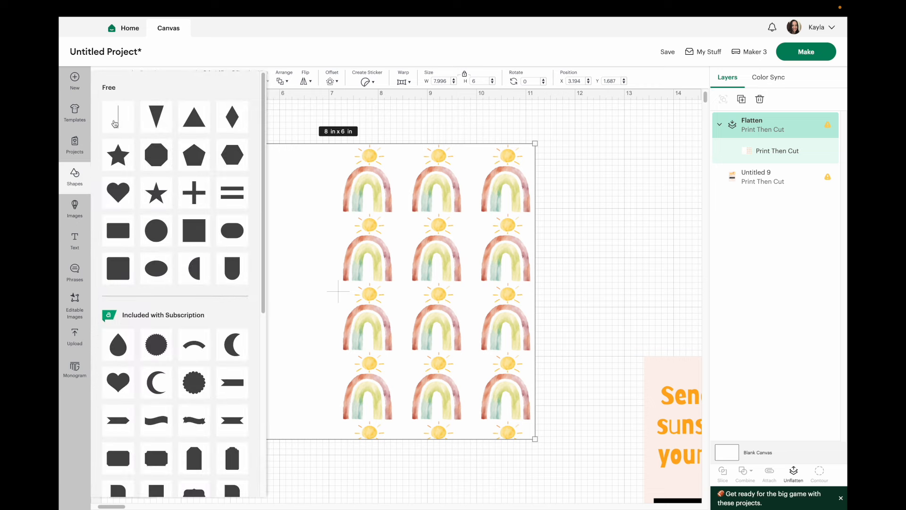
click(117, 121)
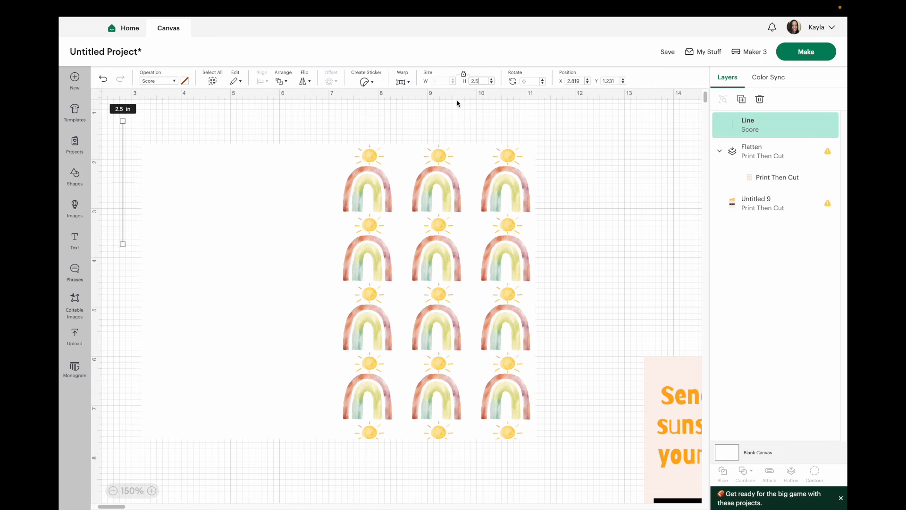
text(6)
key(Return)
drag(125, 174, 337, 198)
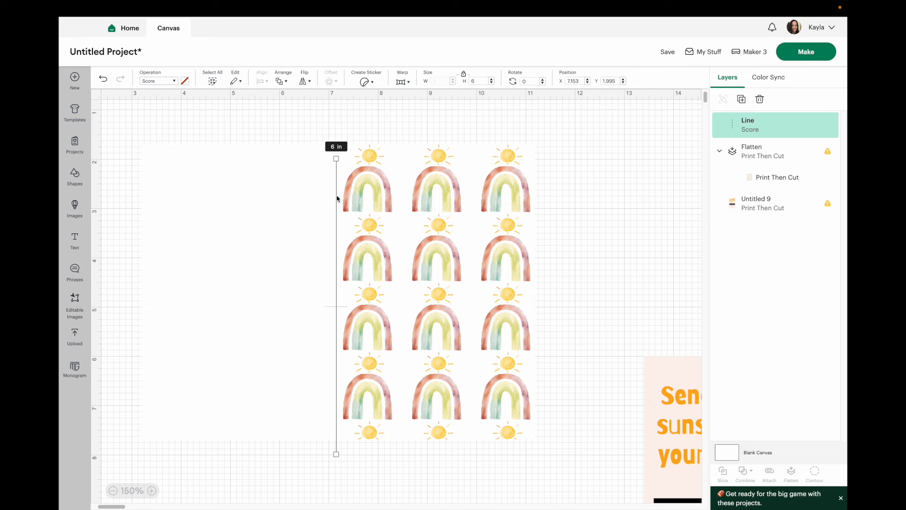
- Center the score line on the flattened card and attach the two together
drag(279, 112, 402, 225)
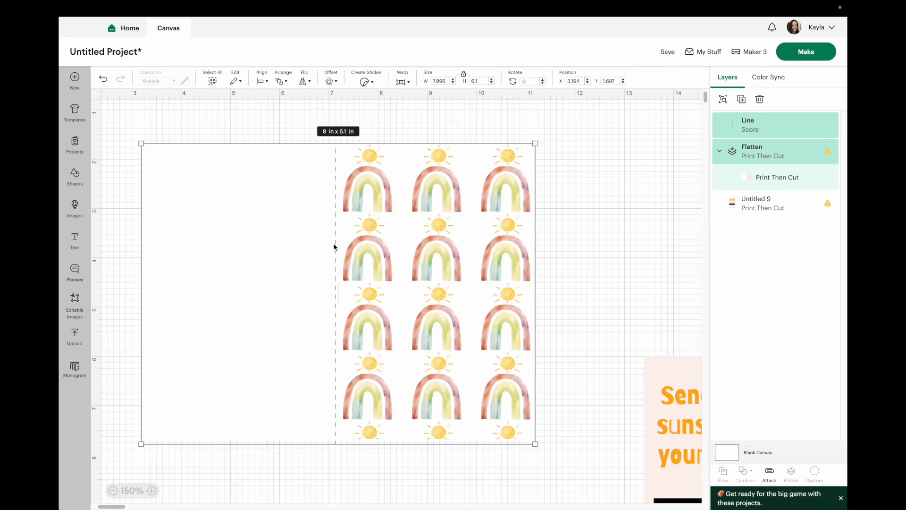
click(265, 81)
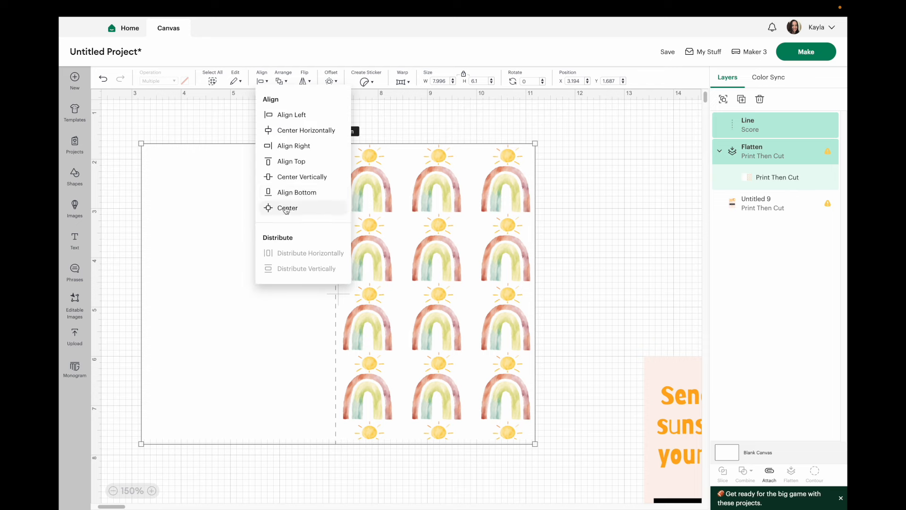
click(285, 207)
click(606, 238)
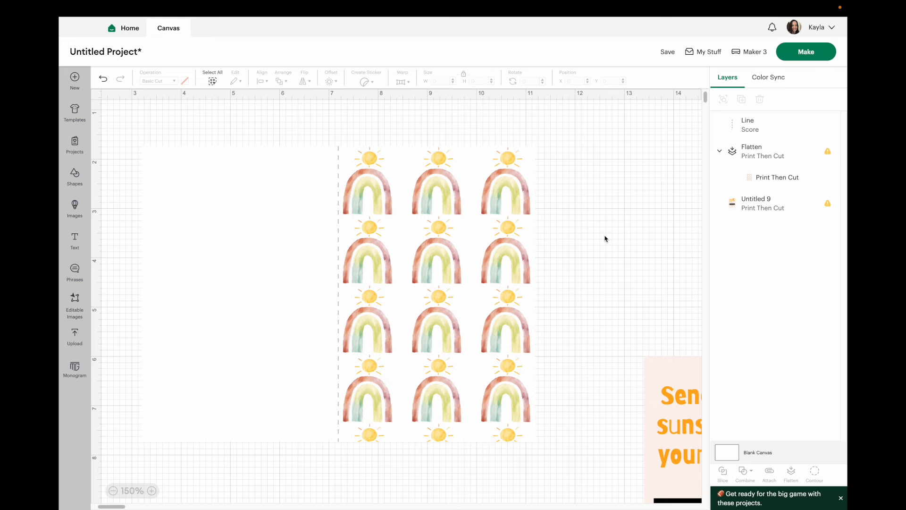
drag(293, 115, 463, 253)
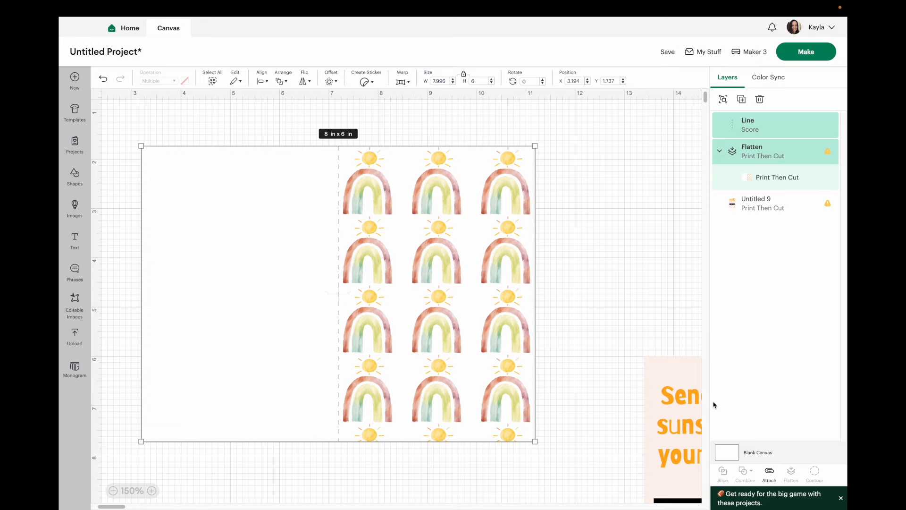
click(771, 477)
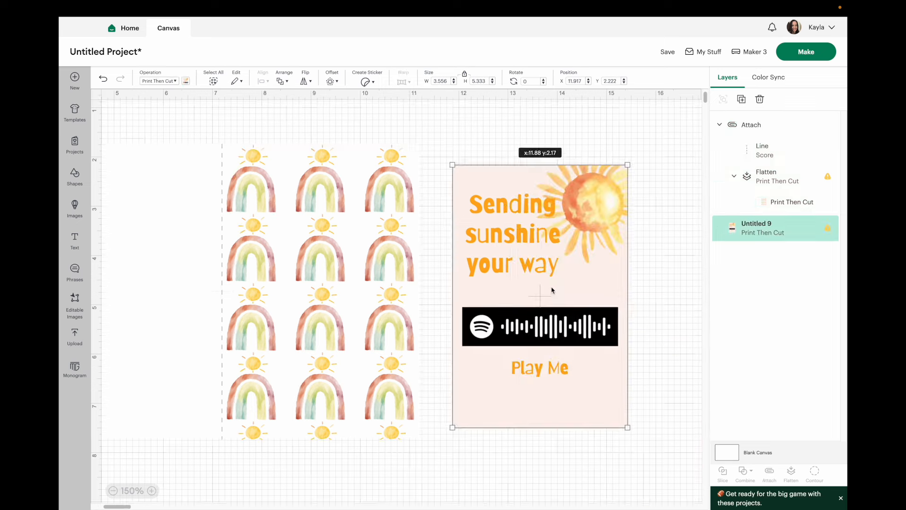
- Position the greeting design just to the right of the scored rainbow card
drag(553, 289, 547, 282)
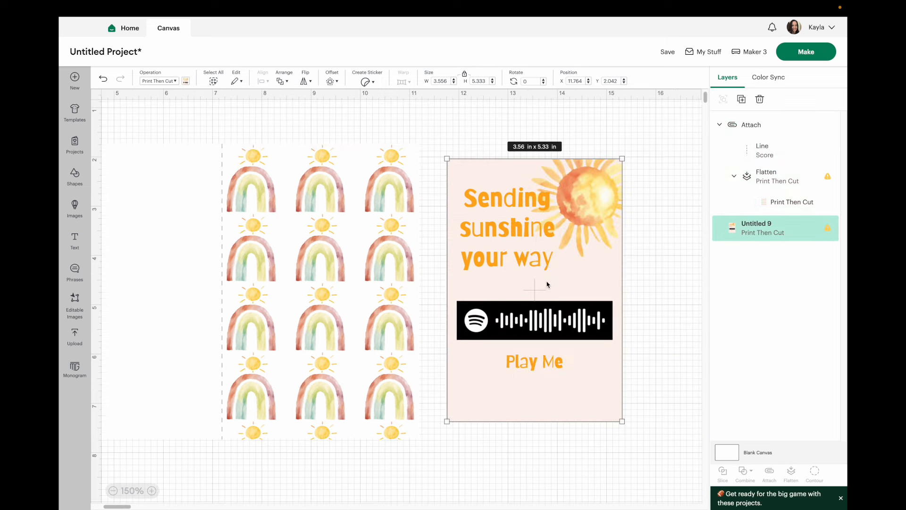
scroll(547, 285, left, 2)
scroll(604, 272, left, 2)
drag(648, 239, 640, 244)
scroll(640, 243, right, 2)
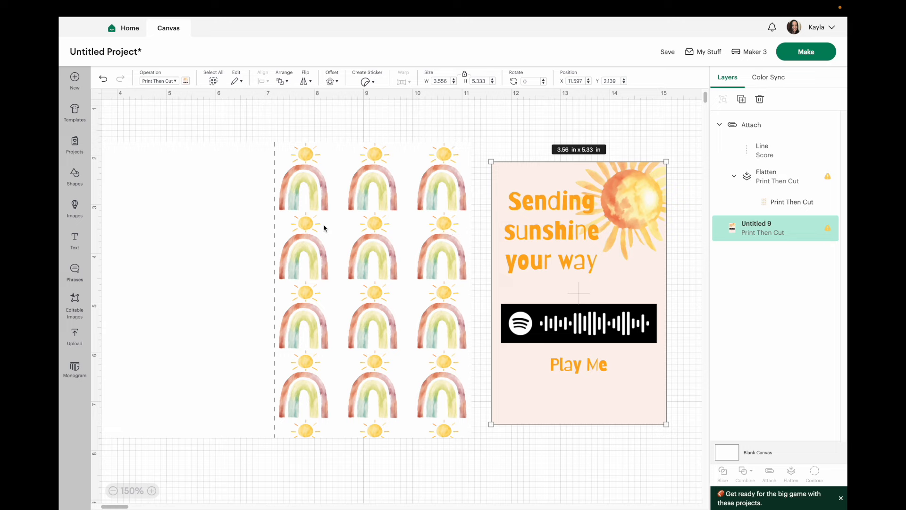
- Send the rainbow card behind the greeting design and resize the design against the cover to about 3.66 x 5.49 in
click(323, 228)
right_click(324, 228)
click(344, 343)
scroll(576, 287, left, 2)
drag(632, 270, 229, 264)
drag(325, 417, 332, 424)
drag(229, 319, 643, 312)
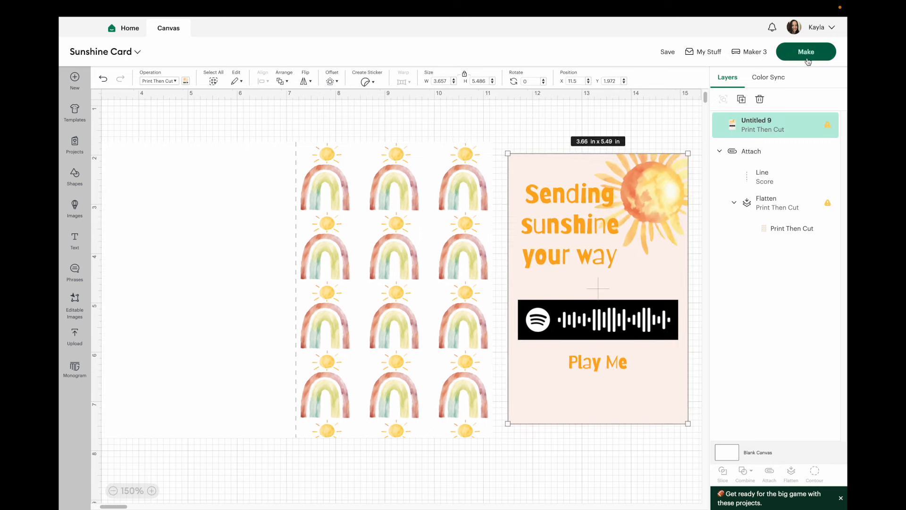
- Proceed with making the Sunshine Card project and open the print setup for the first mat
click(807, 53)
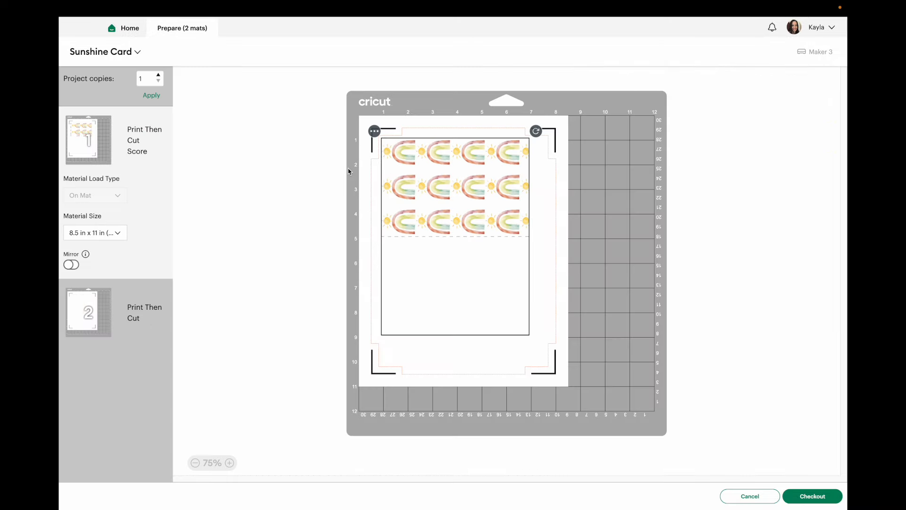
click(824, 503)
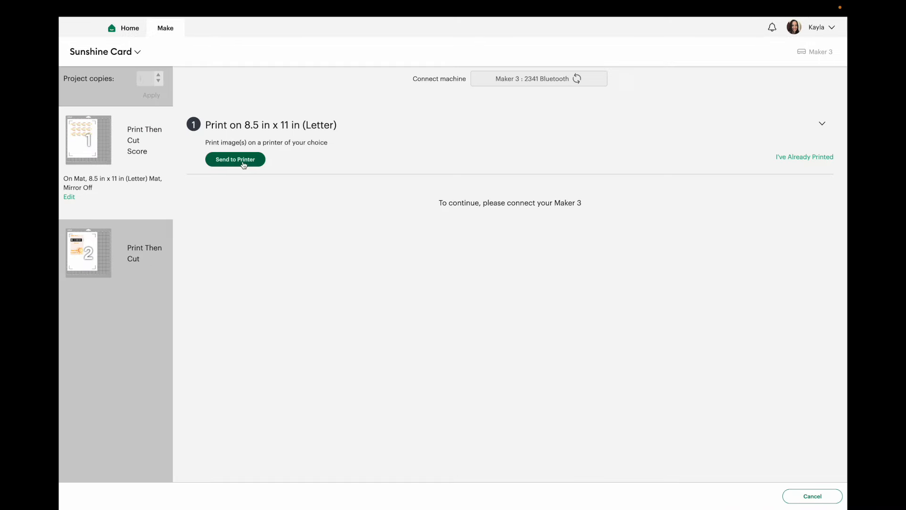
click(244, 161)
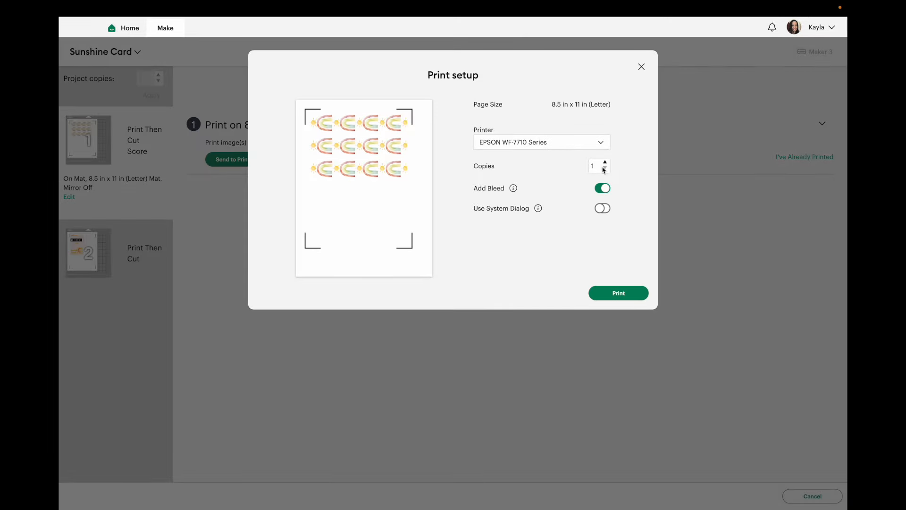
- Turn off Add Bleed, turn on Use System Dialog, and start printing the first mat
click(603, 188)
click(606, 208)
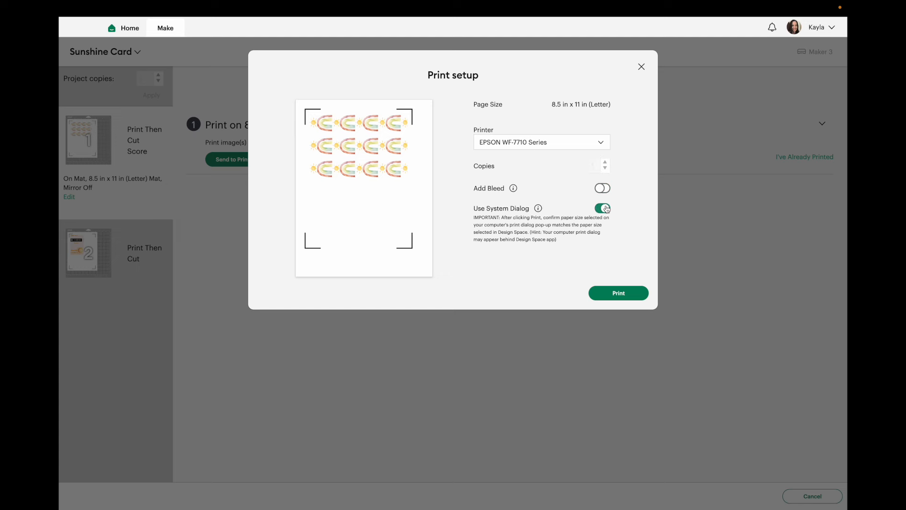
click(627, 293)
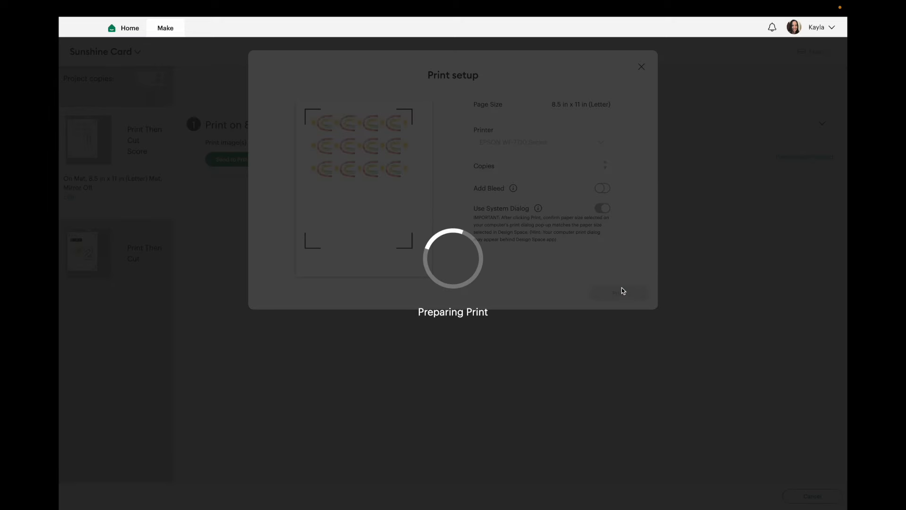